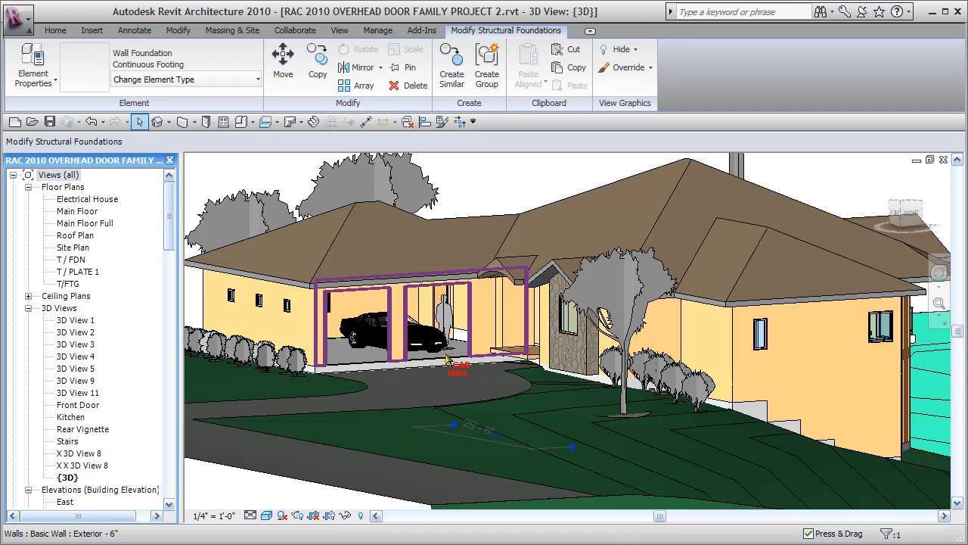
Step: Open the family of the 8'x8' sectional overhead garage door nearest the front entry for editing
key("Tab")
key("Tab")
key("Tab")
key("Tab")
key("Tab")
key("Tab")
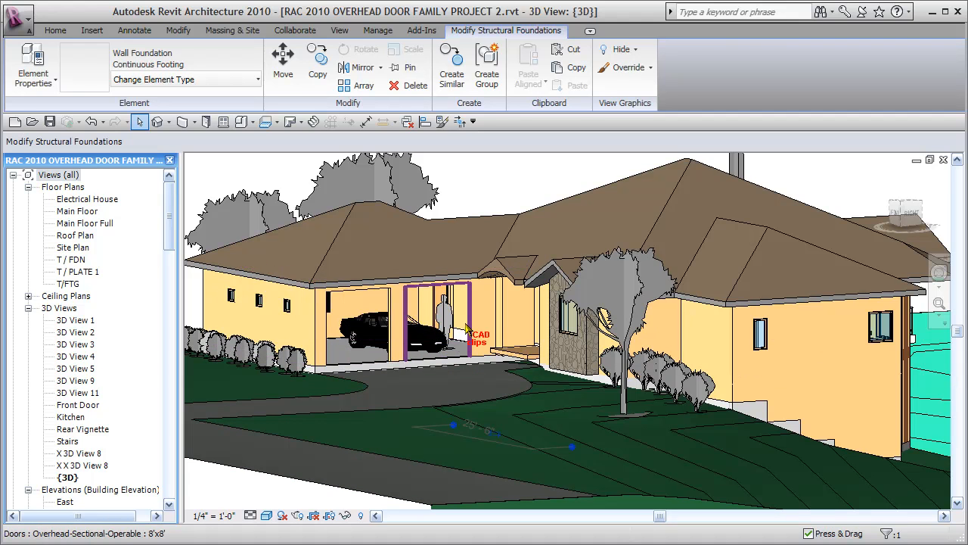
left_click(467, 327)
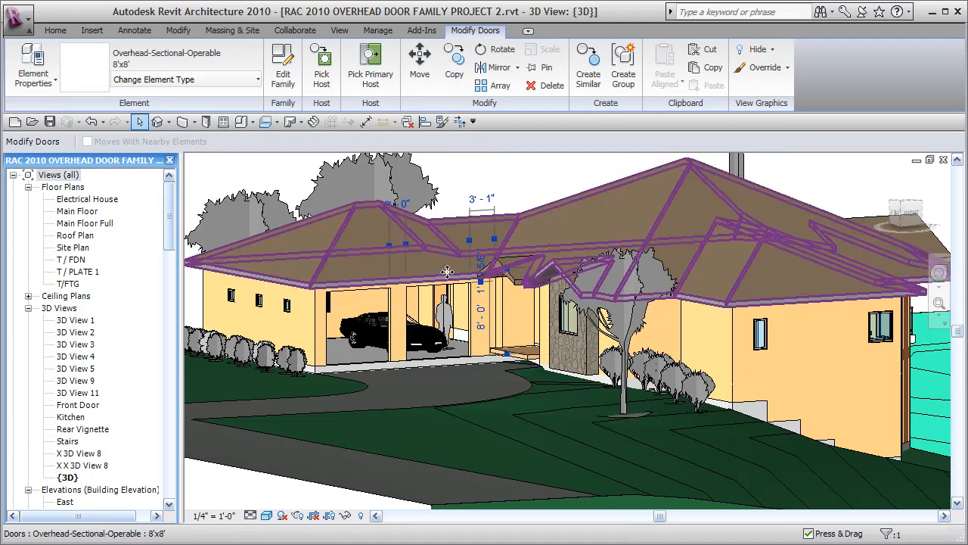
left_click(284, 73)
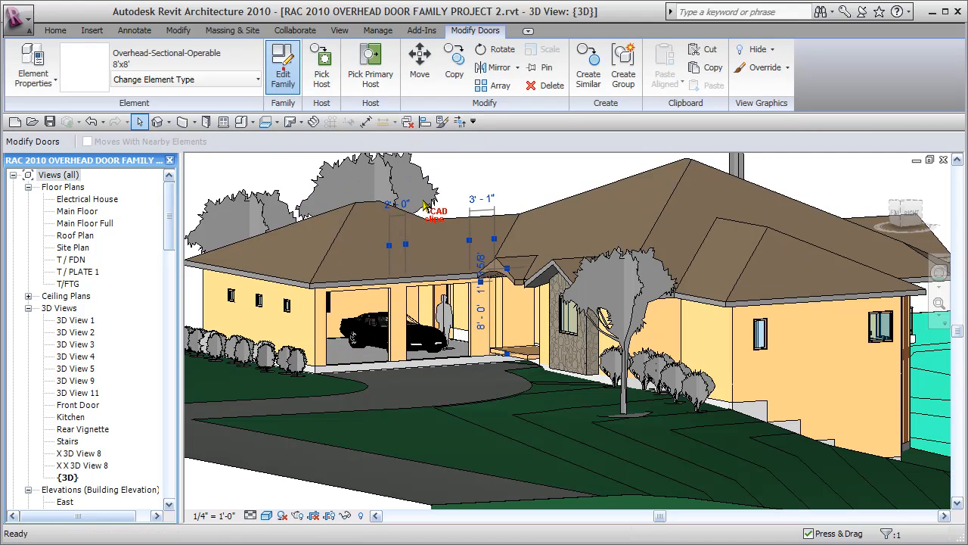
left_click(581, 302)
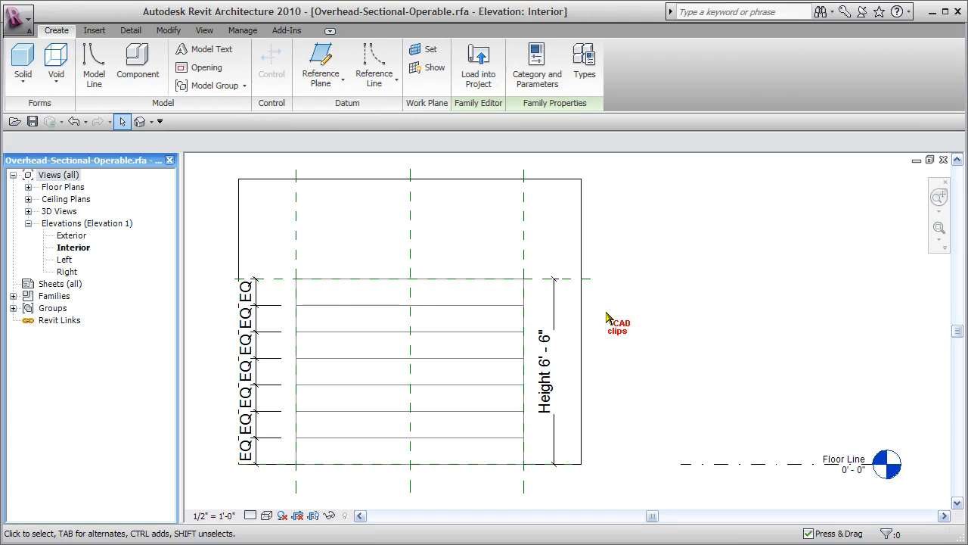
Step: Open the Floor Line floor plan of the door family
left_click(28, 187)
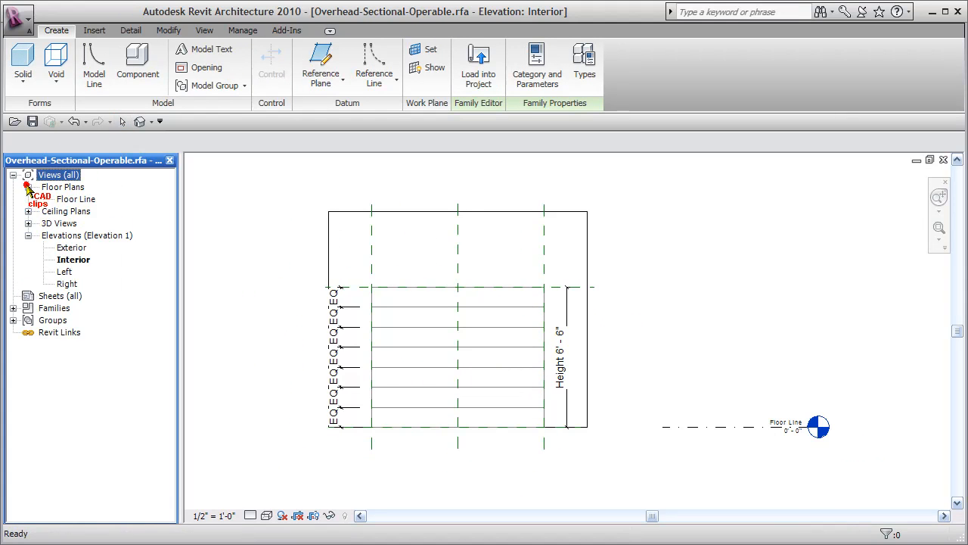
double_click(75, 199)
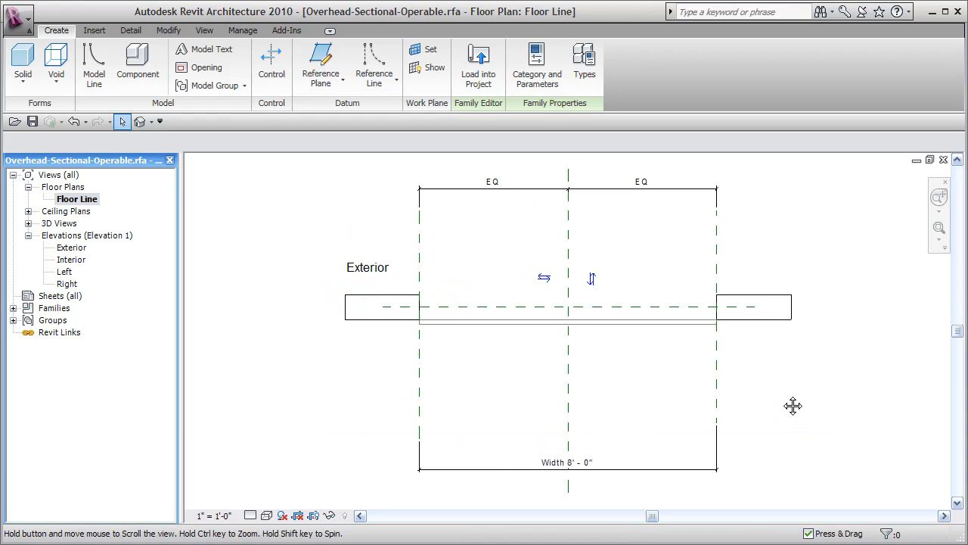
middle_click_drag(792, 405, 720, 401)
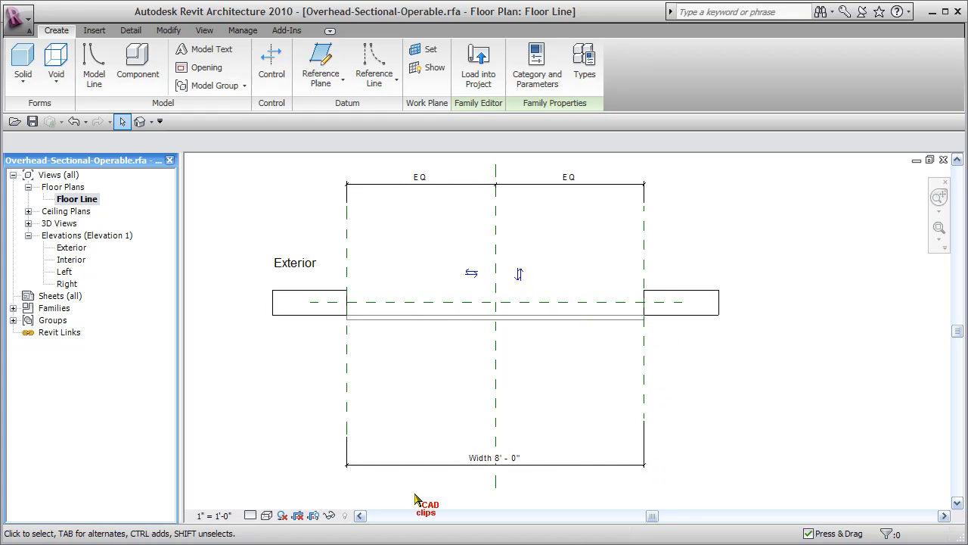
middle_click_drag(680, 459, 680, 447)
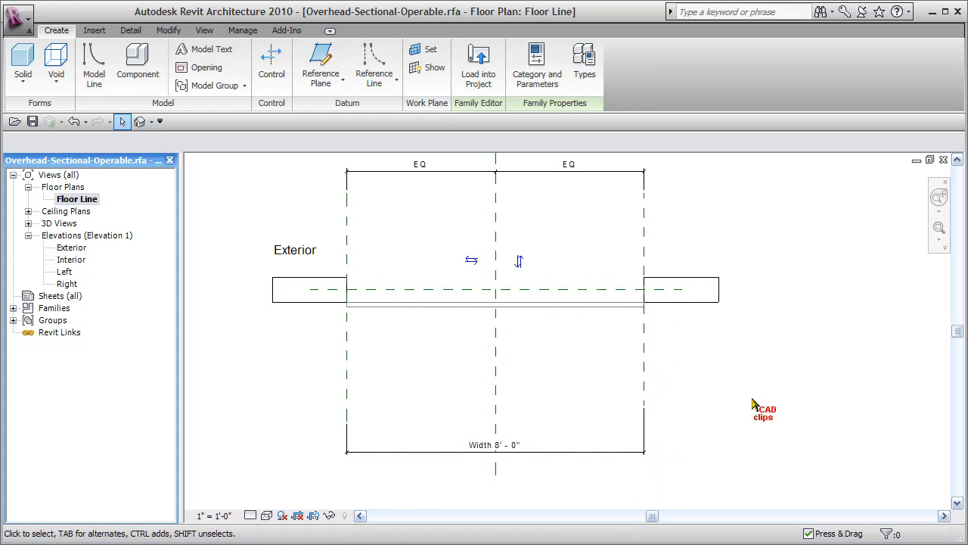
Step: Name the reference plane at the right edge of the door opening "Right Side"
left_click(643, 366)
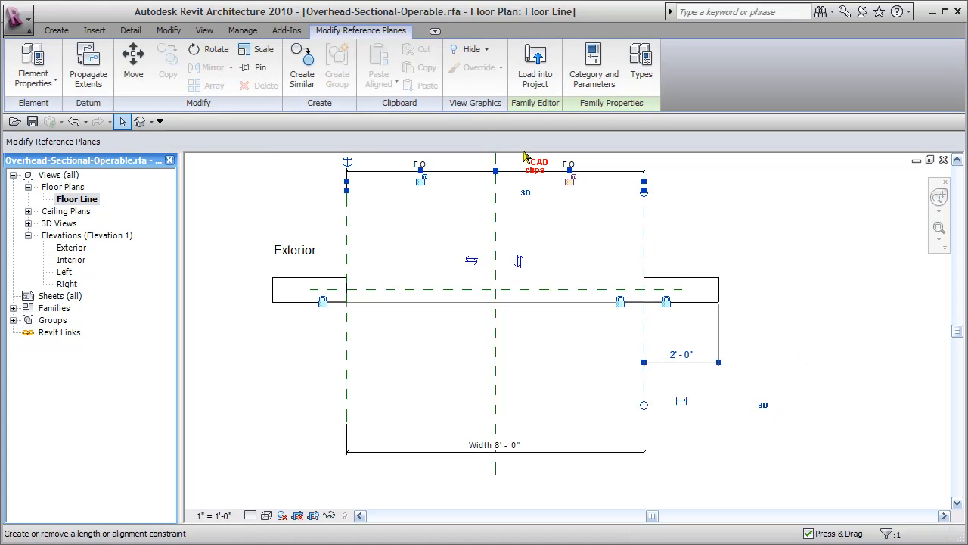
left_click(28, 53)
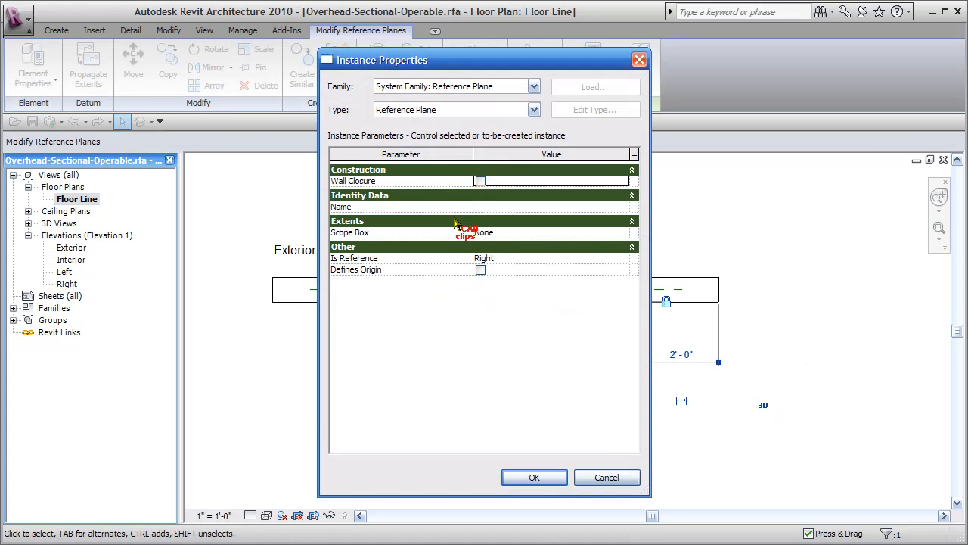
left_click(503, 207)
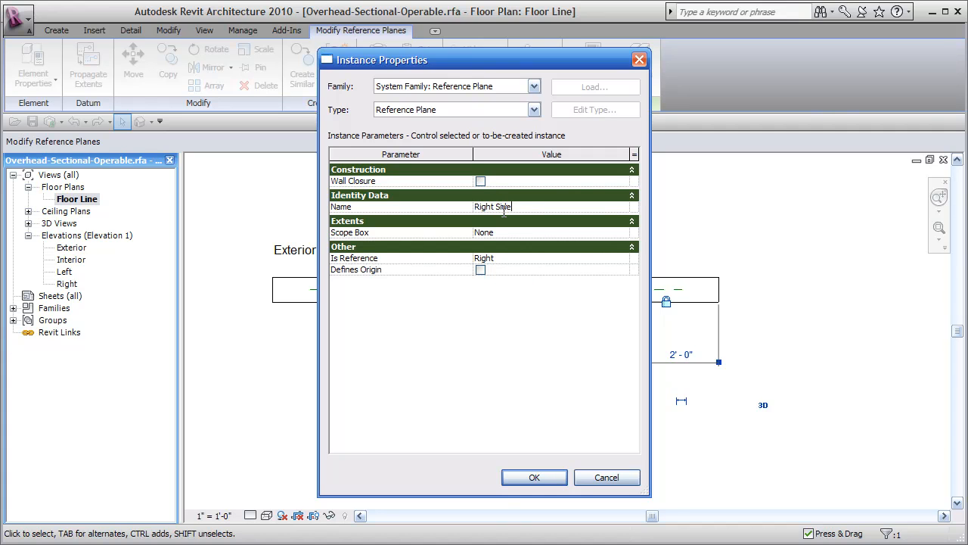
left_click(527, 477)
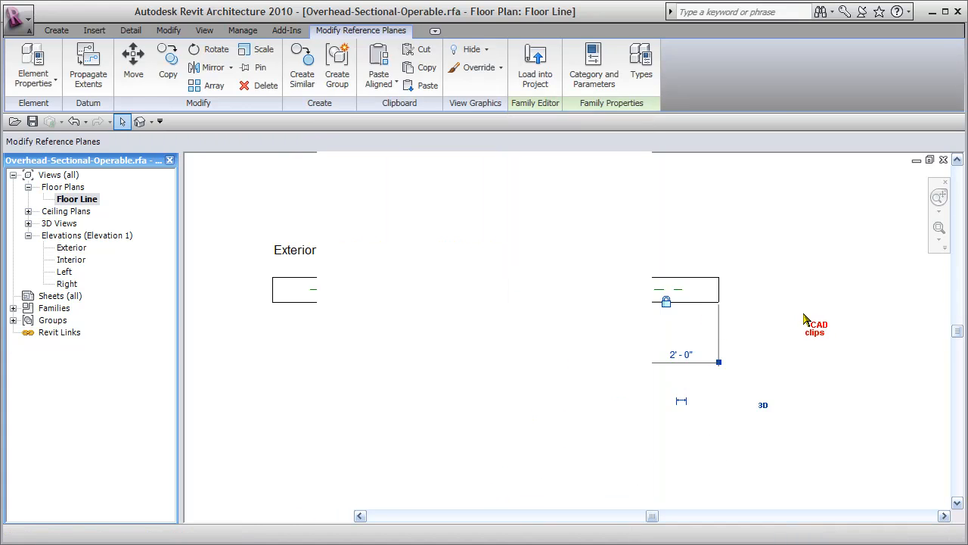
key("Escape")
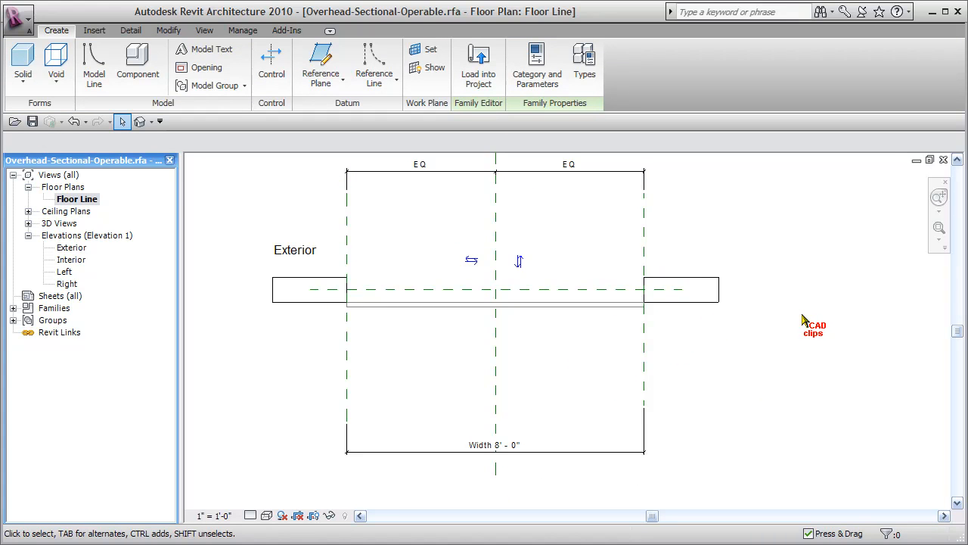
Step: In the Right elevation, draw a vertical reference plane upward from the free end of the dashed door track line
double_click(67, 284)
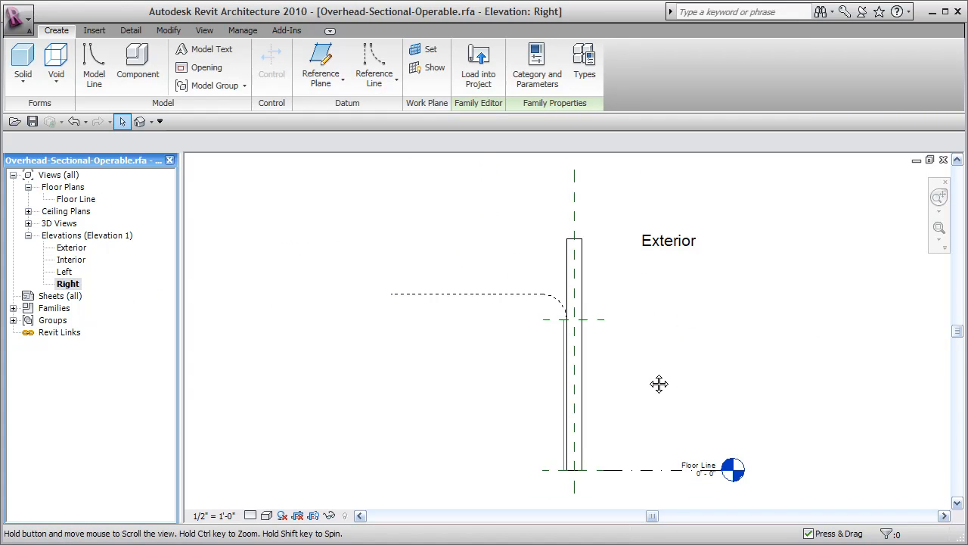
middle_click_drag(657, 383, 659, 384)
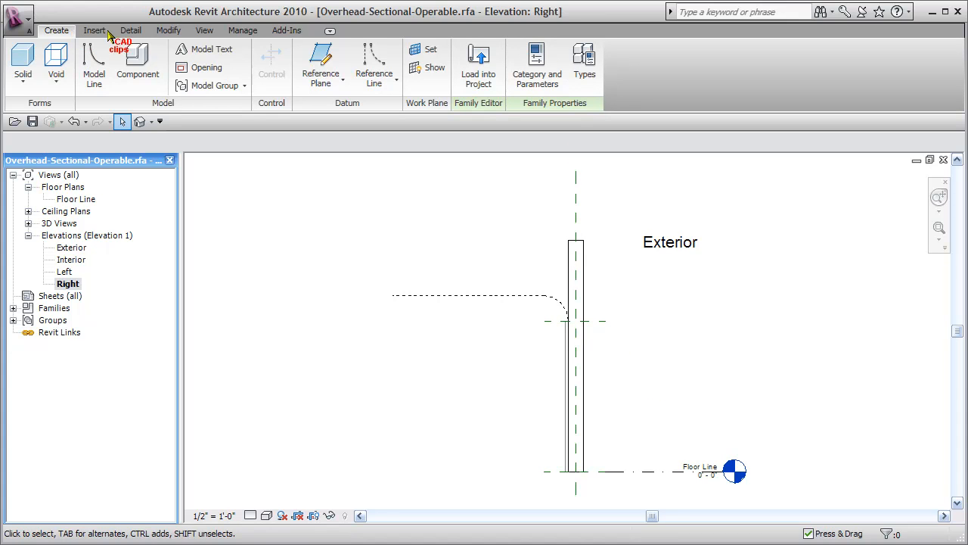
left_click(321, 64)
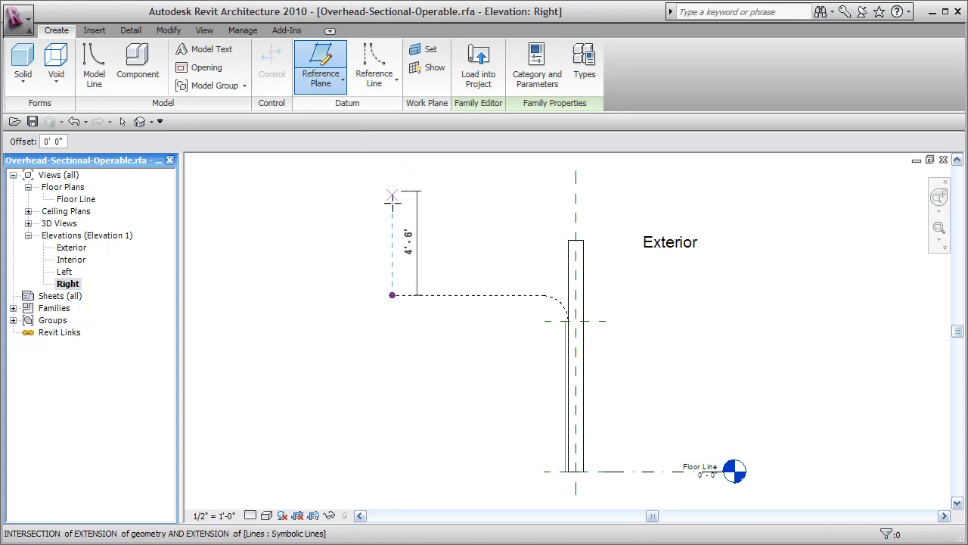
left_click(392, 295)
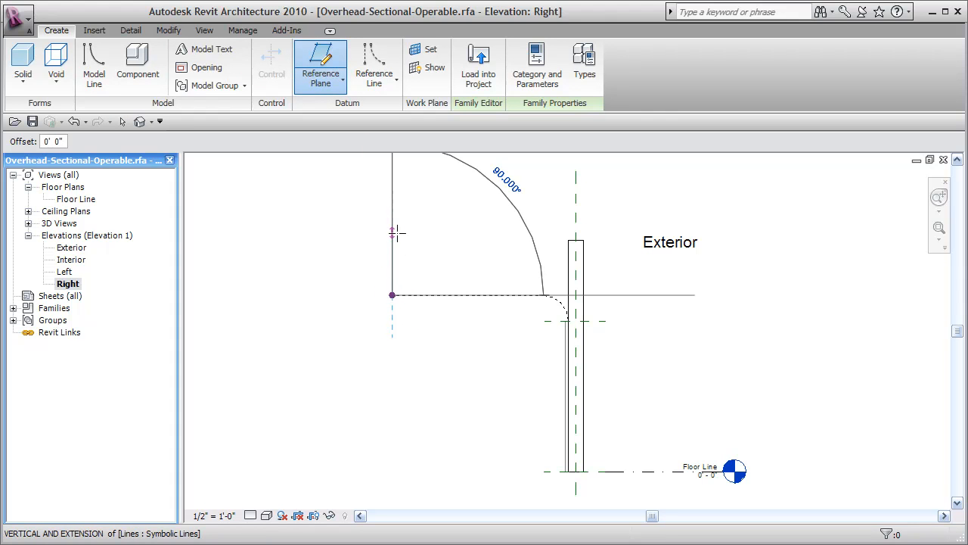
left_click(394, 233)
scroll(575, 301, "up", 2)
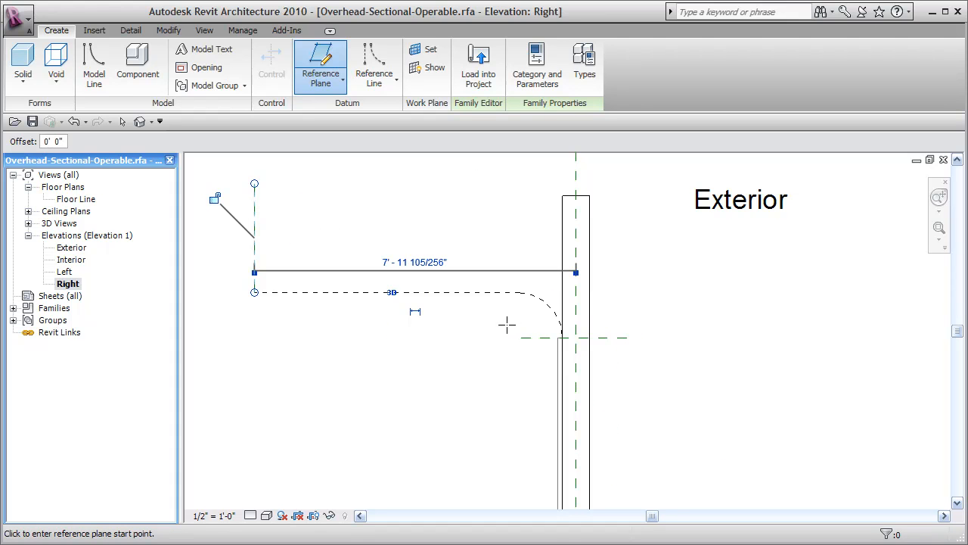
Step: Draw a second vertical reference plane near the track's curve, about 1' - 8 1/2" from the wall's centre plane
left_click(507, 325)
left_click(507, 183)
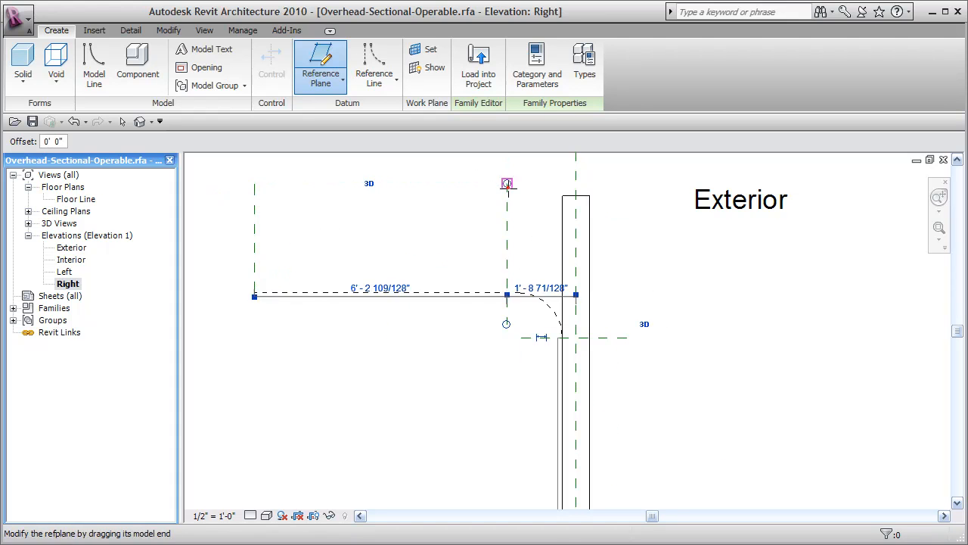
key("Escape")
key("Escape")
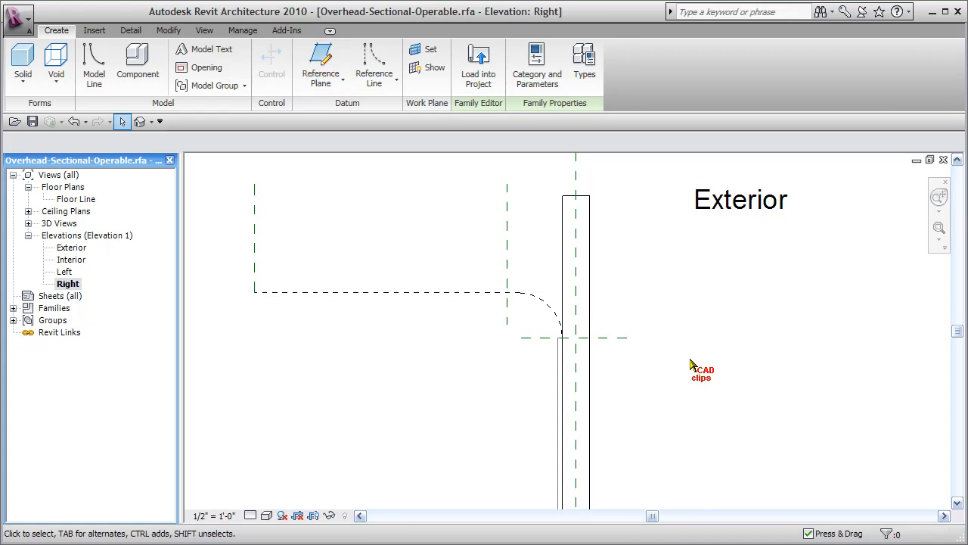
Step: Place an aligned dimension string across the two new vertical reference planes and the wall's interior face
middle_click_drag(675, 374, 674, 378)
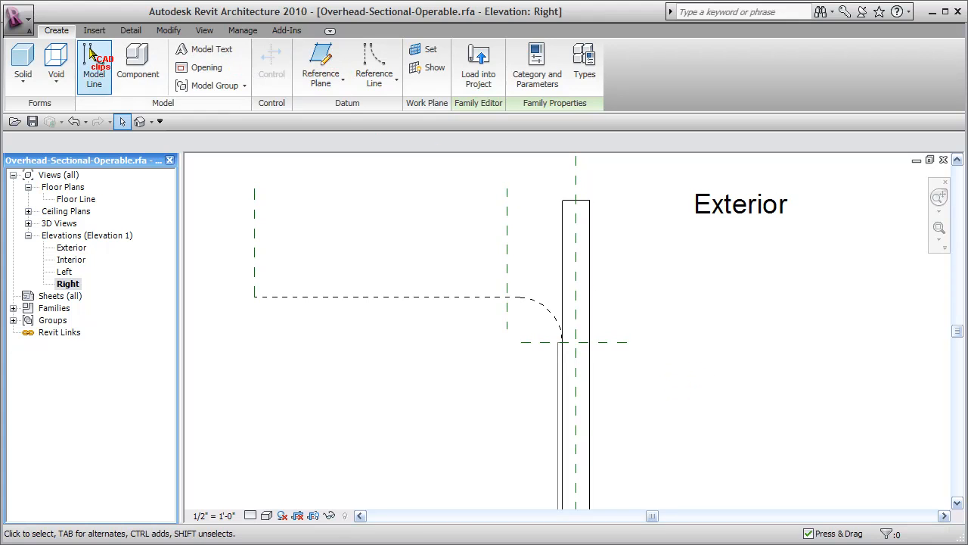
left_click(129, 30)
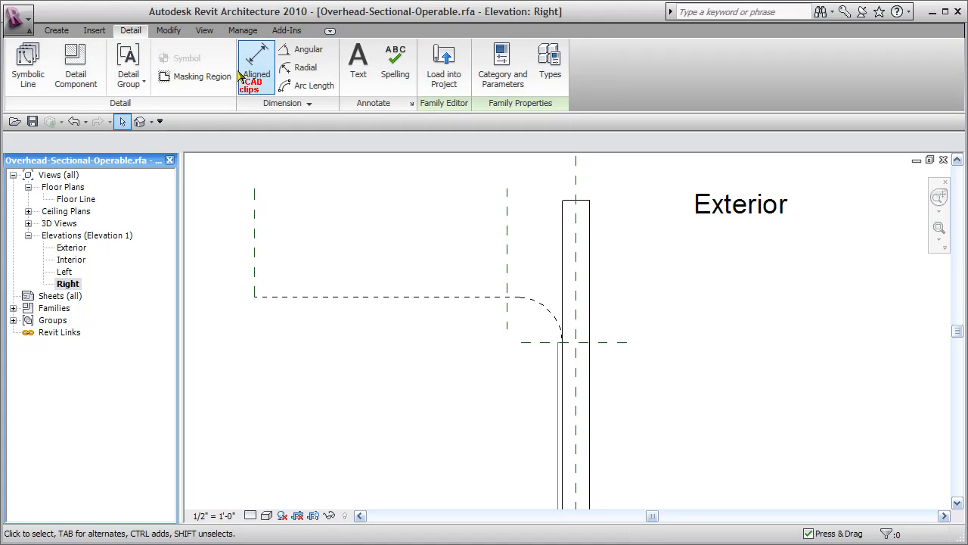
left_click(257, 70)
left_click(257, 247)
left_click(505, 247)
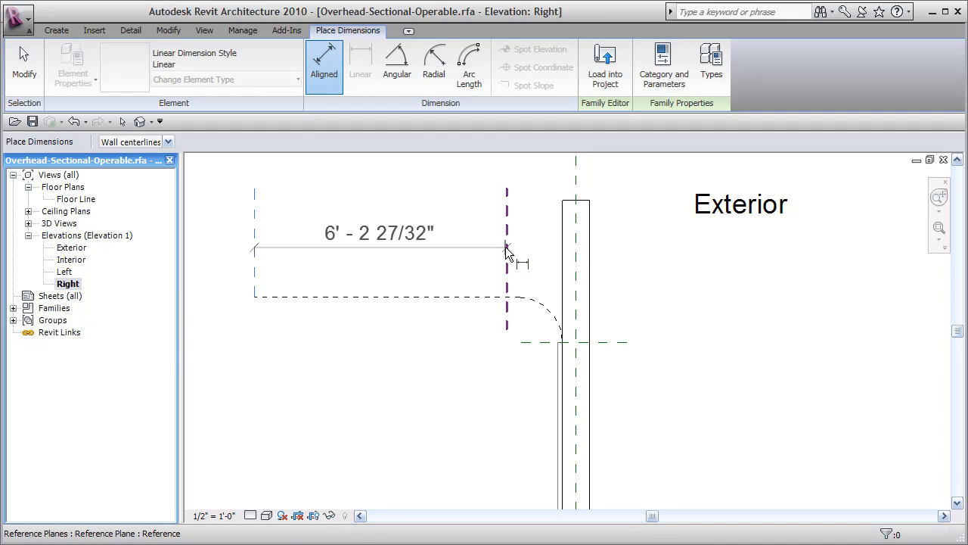
left_click(563, 223)
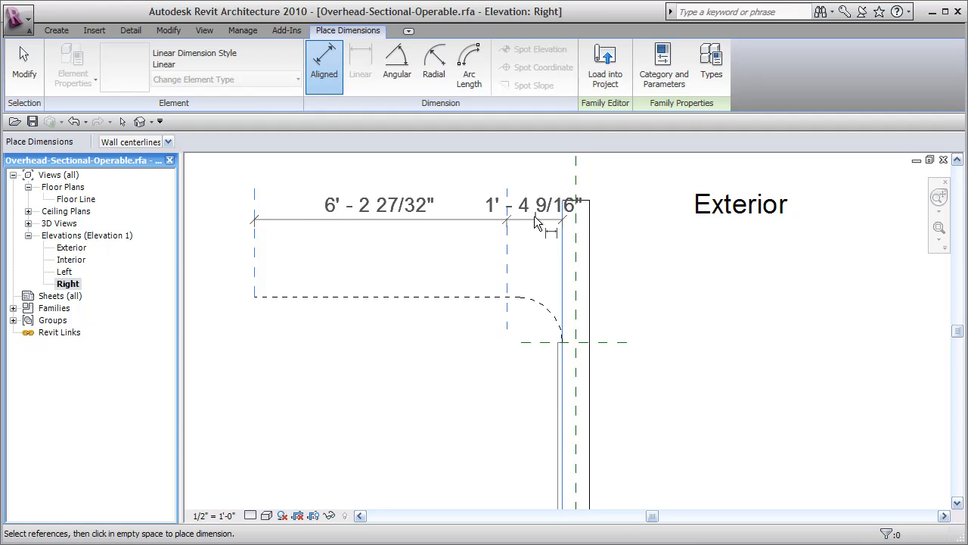
left_click(534, 209)
key("Escape")
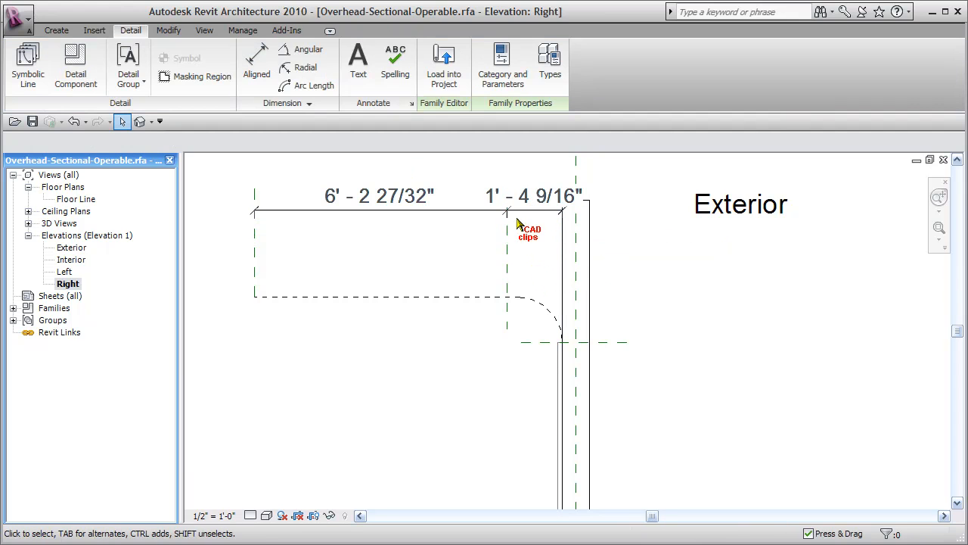
Step: Remove the middle reference plane's witness line so the dimension spans from the track-end plane to the wall face
left_click(520, 226)
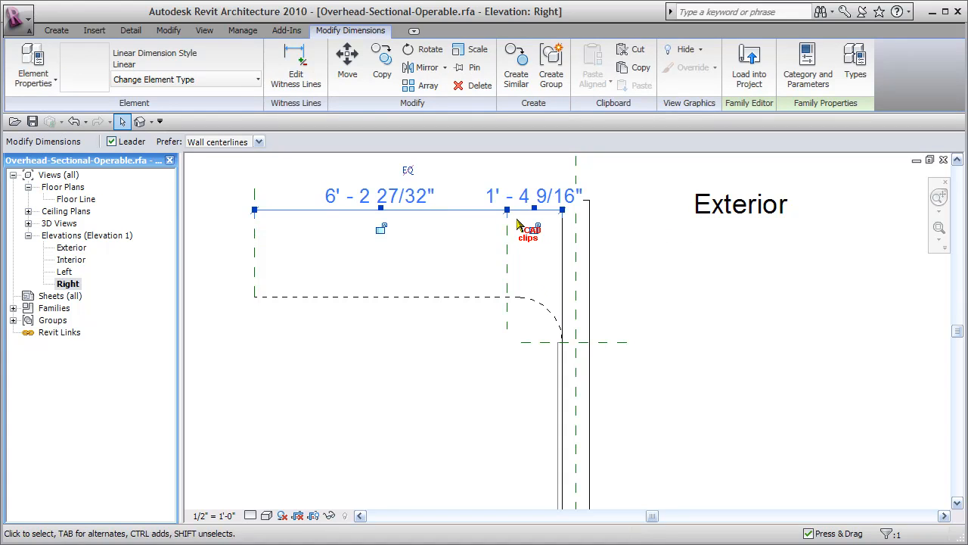
left_click(303, 72)
left_click(512, 239)
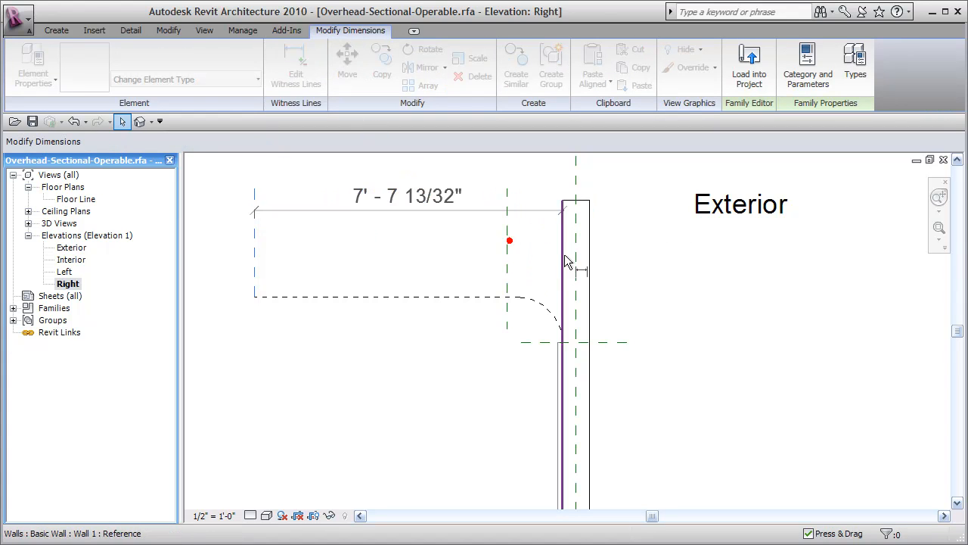
left_click(640, 241)
left_click(664, 281)
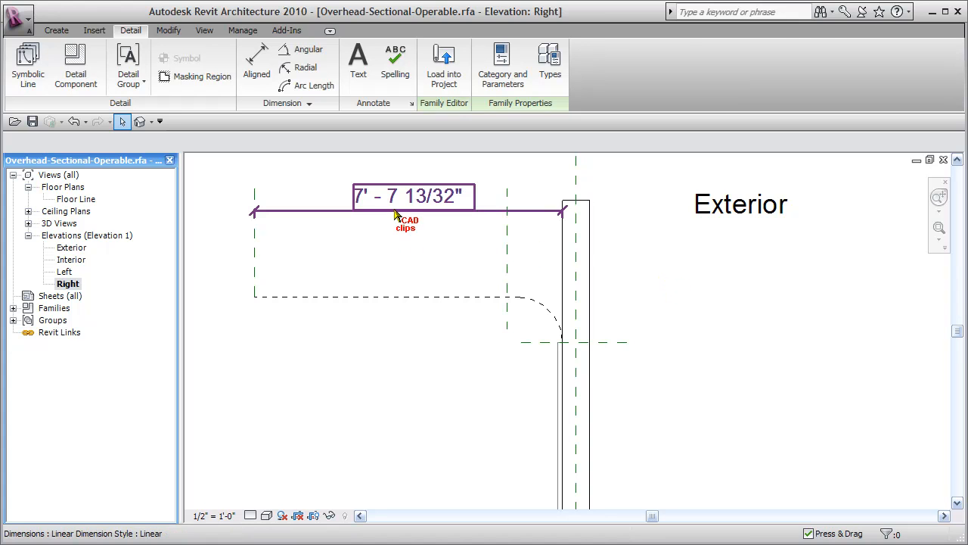
Step: Label the dimension between the track-end plane and the wall face with the Height parameter
left_click(410, 228)
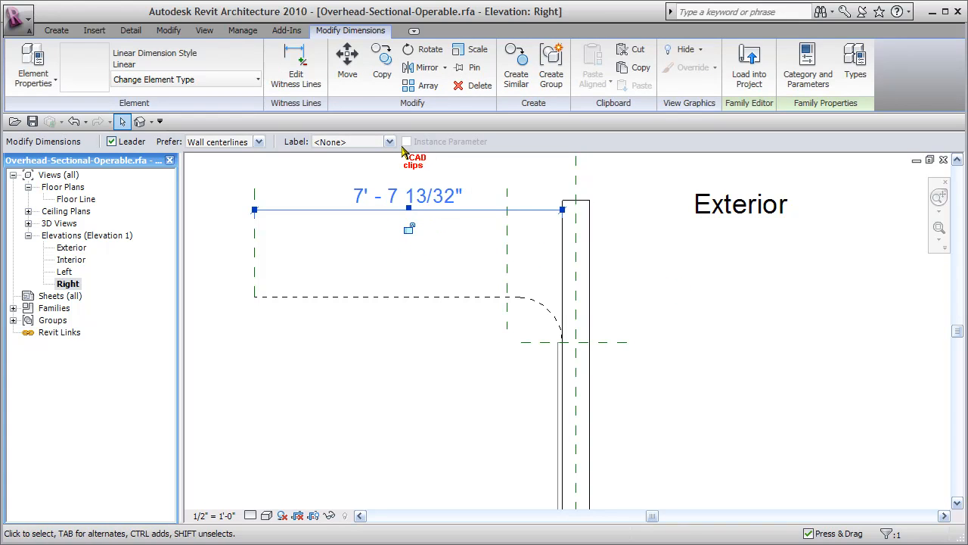
left_click(389, 142)
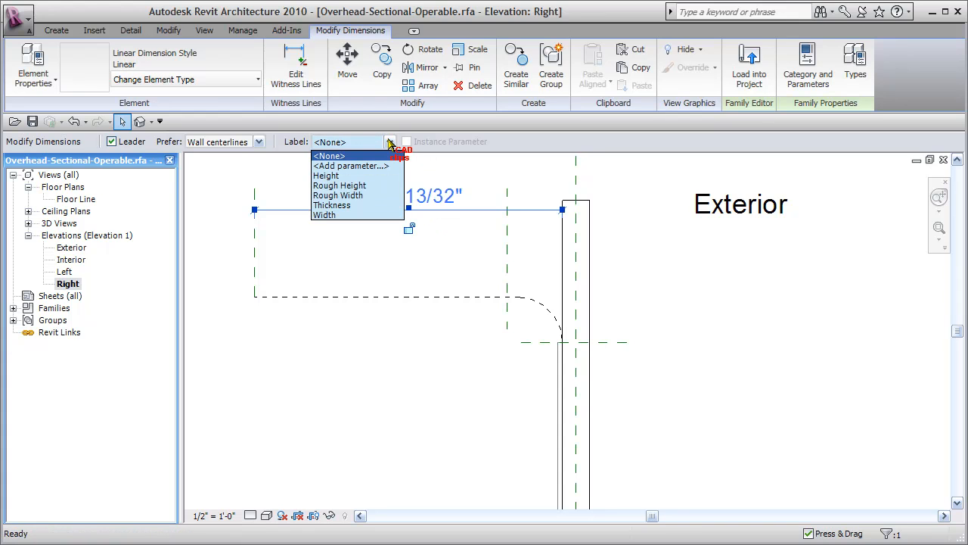
left_click(336, 175)
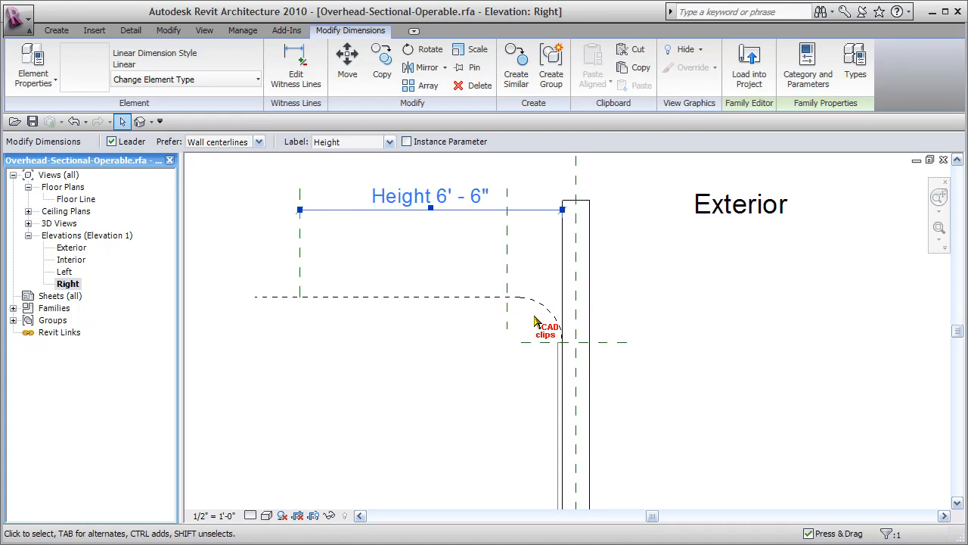
Step: Set the work plane to the named plane Reference Plane : Right Side
middle_click_drag(450, 264, 444, 254)
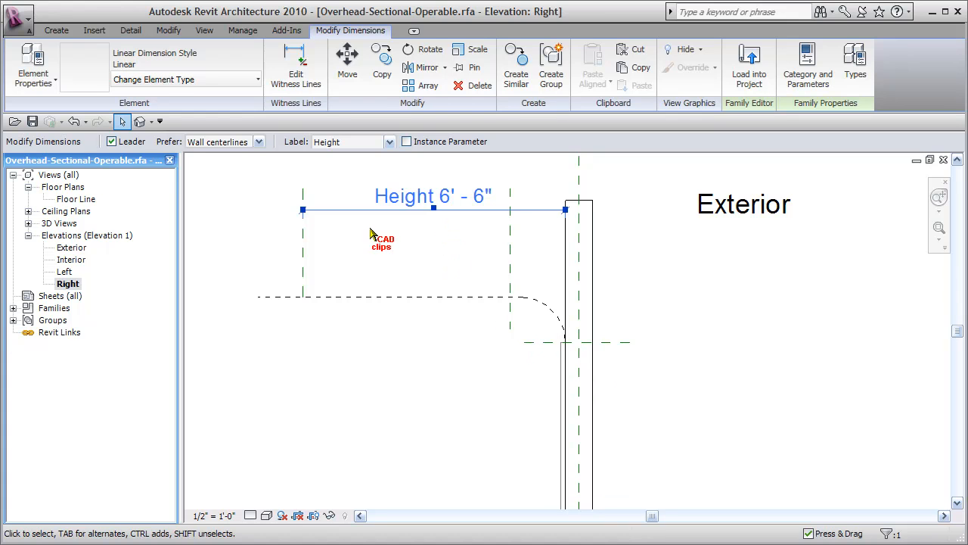
left_click(57, 31)
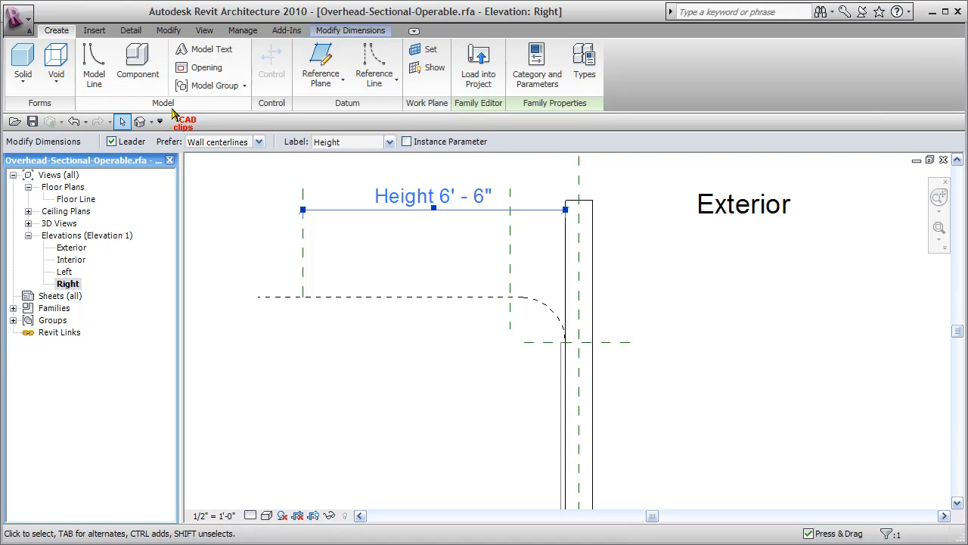
left_click(427, 50)
left_click(544, 280)
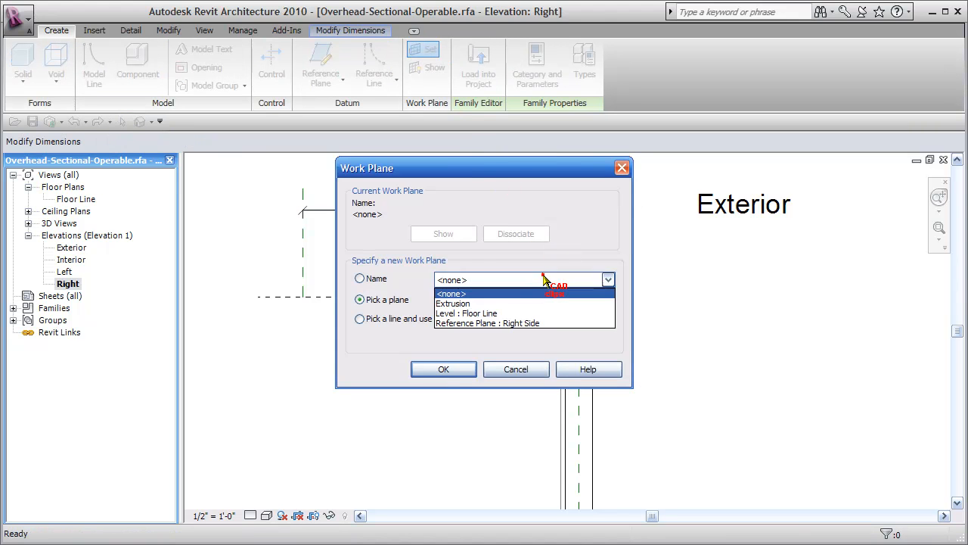
left_click(522, 323)
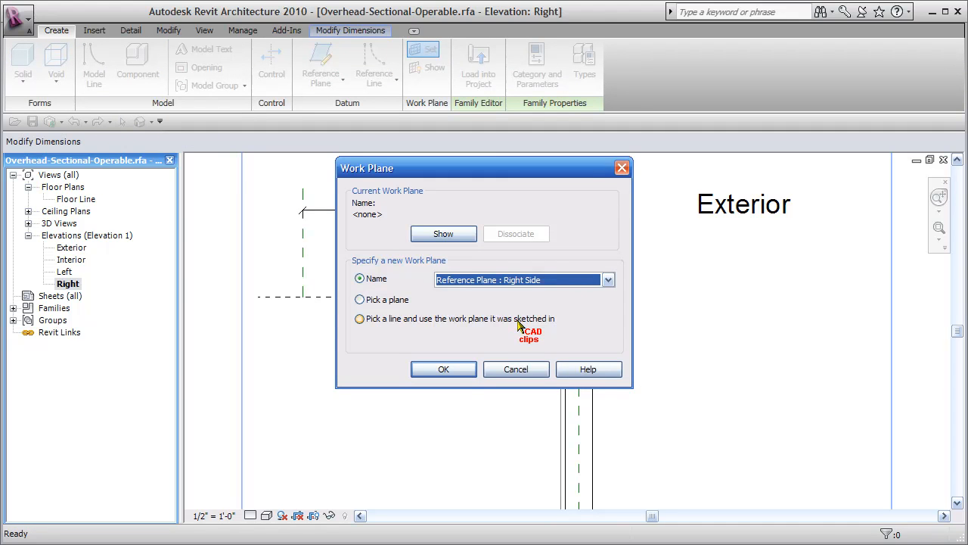
left_click(444, 369)
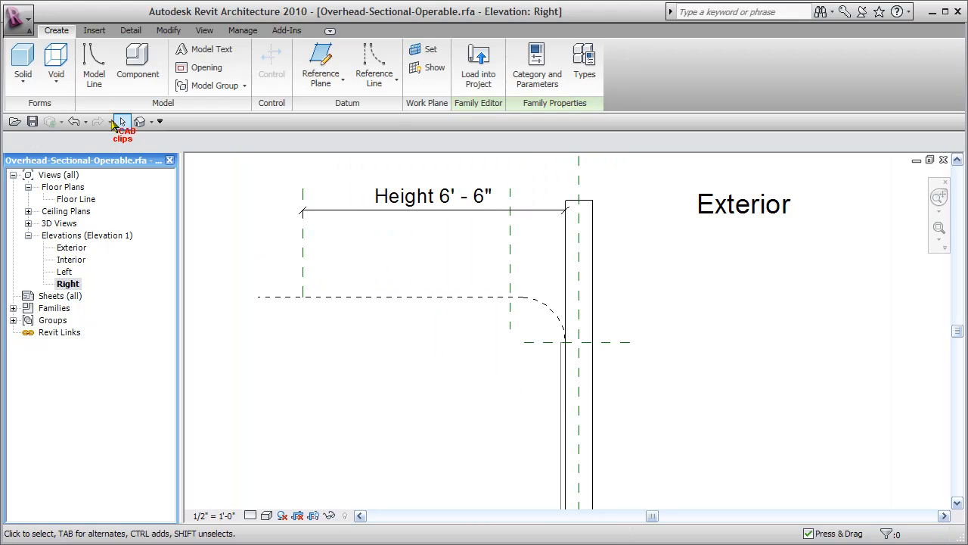
Step: Start a solid extrusion and sketch a line along the track between the two reference planes, then a line sloping about 50° down to the wall face
left_click(23, 74)
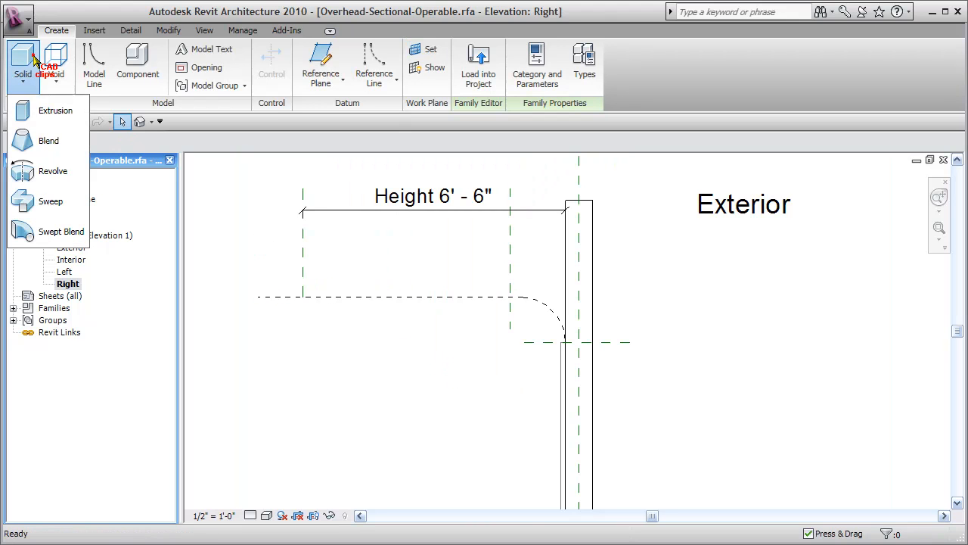
left_click(45, 113)
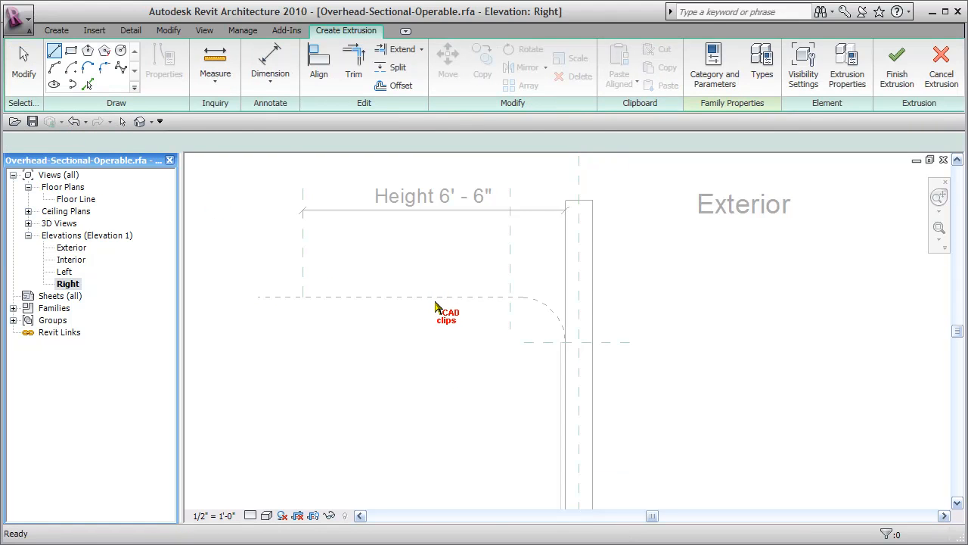
scroll(326, 313, "up", 2)
left_click(290, 289)
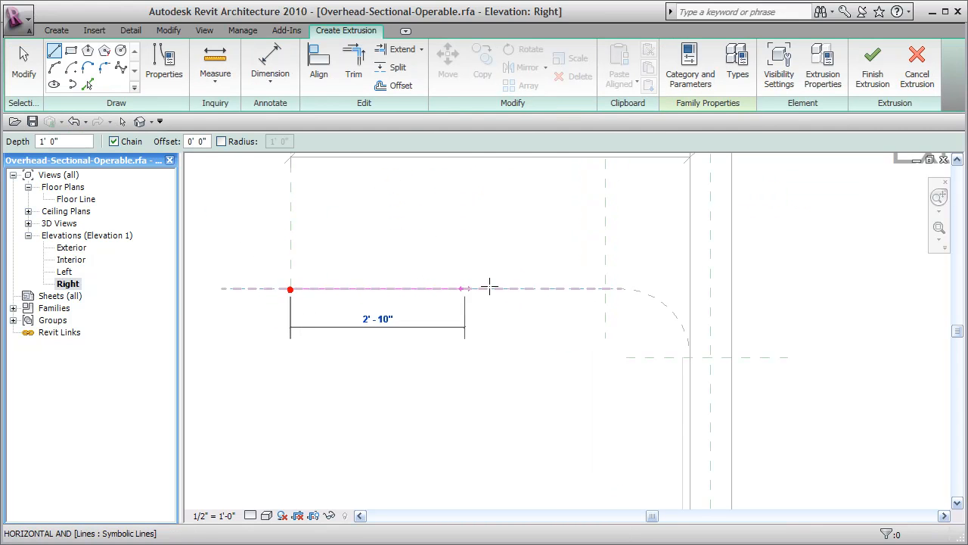
left_click(605, 289)
scroll(681, 376, "up", 2)
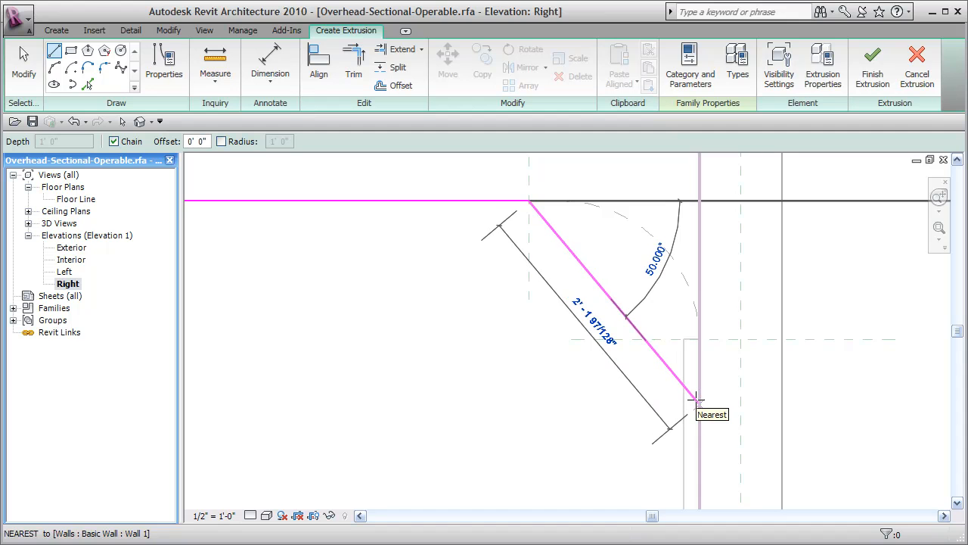
left_click(697, 401)
key("Escape")
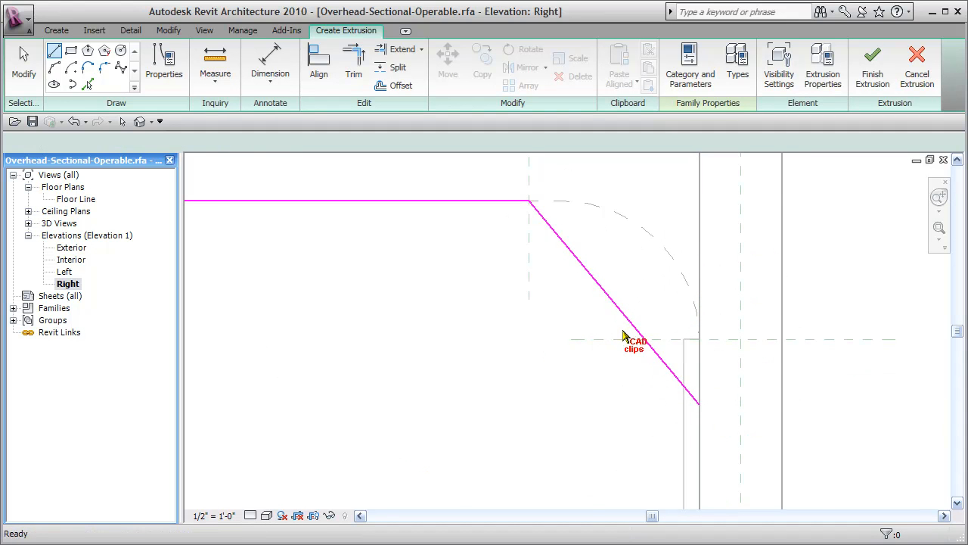
Step: Offset copies of the horizontal and sloping sketch lines 1 1/2" to their lower side
left_click(398, 84)
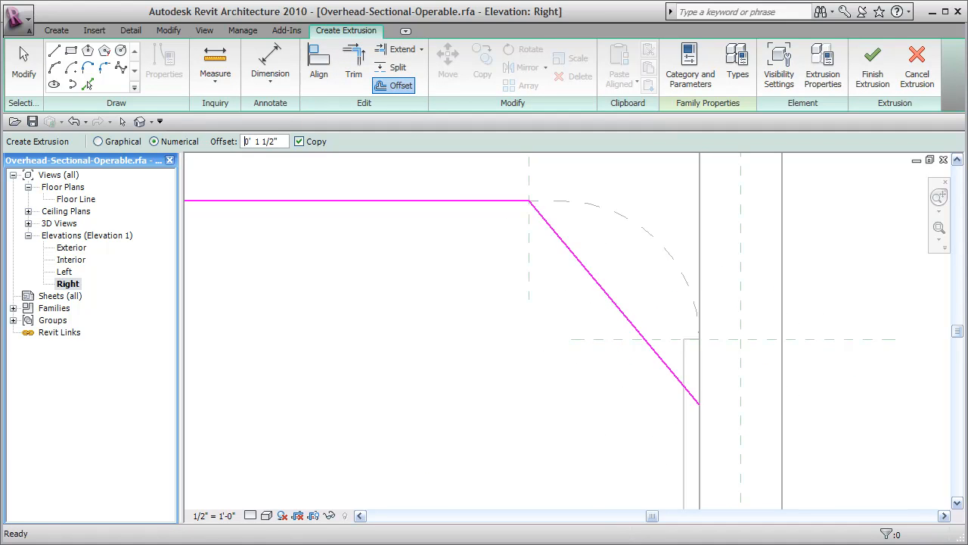
left_click(608, 319)
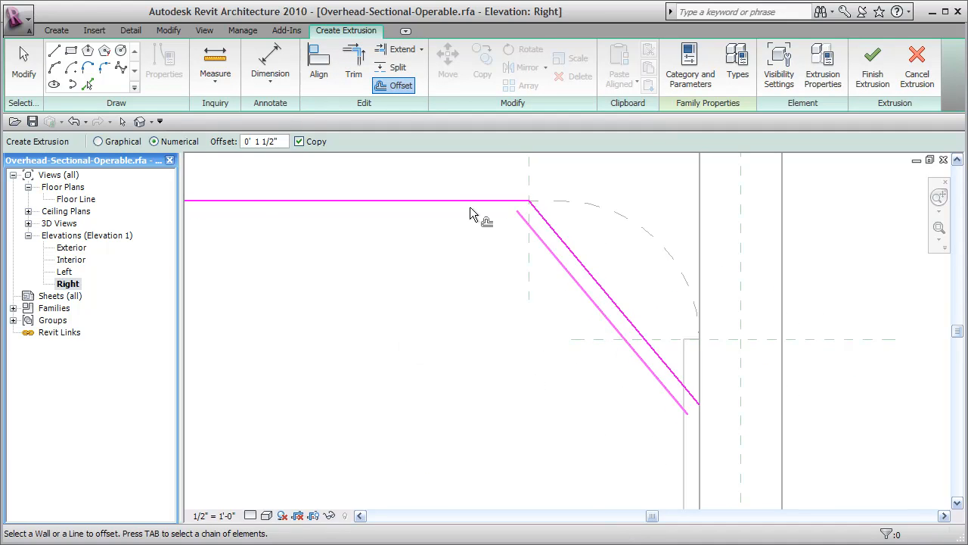
left_click(478, 209)
Step: Close the door panel profile with short lines at the wall end and the track end
left_click(54, 50)
left_click(697, 405)
left_click(688, 413)
scroll(538, 397, "down", 1)
middle_click_drag(538, 397, 764, 464)
left_click(290, 311)
left_click(290, 323)
key("Escape")
key("Escape")
Step: Associate the extrusion's Extrusion End with the Width family parameter
mouse_move(502, 403)
middle_mouse_down()
mouse_move(507, 394)
mouse_move(444, 353)
middle_mouse_up()
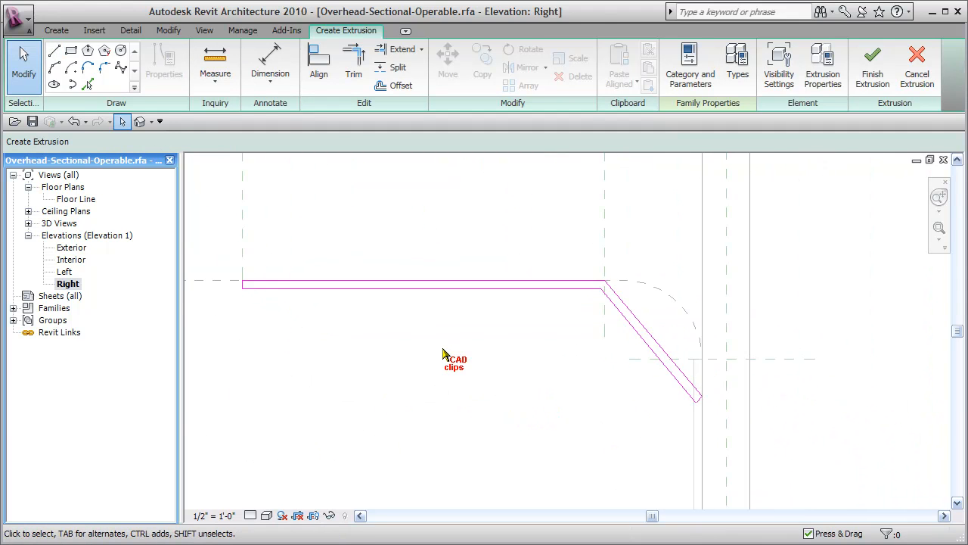
scroll(444, 353, "down", 1)
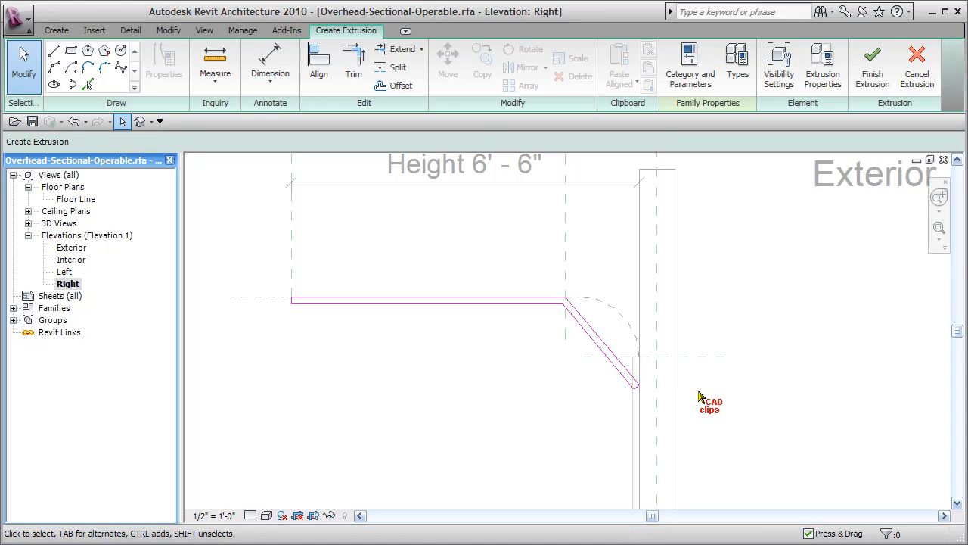
left_click(823, 66)
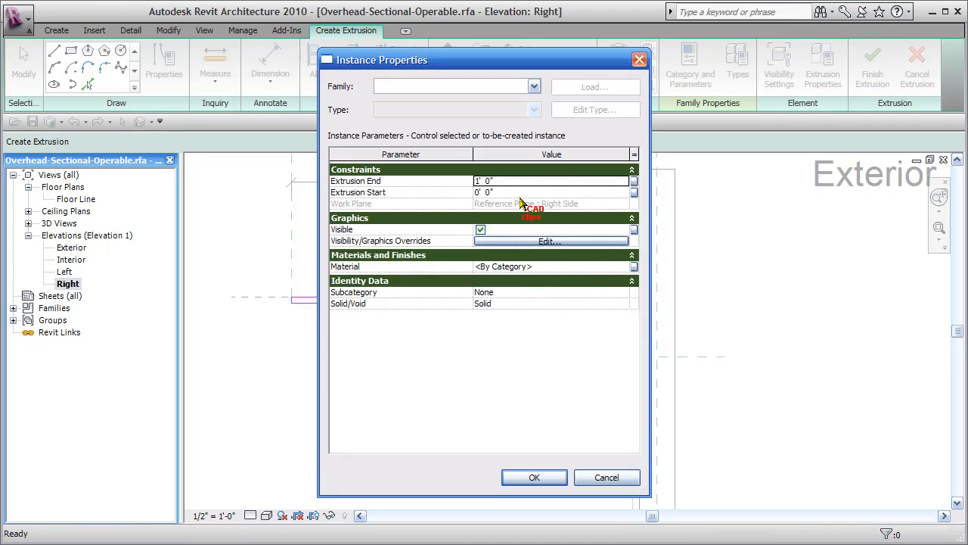
left_click(634, 182)
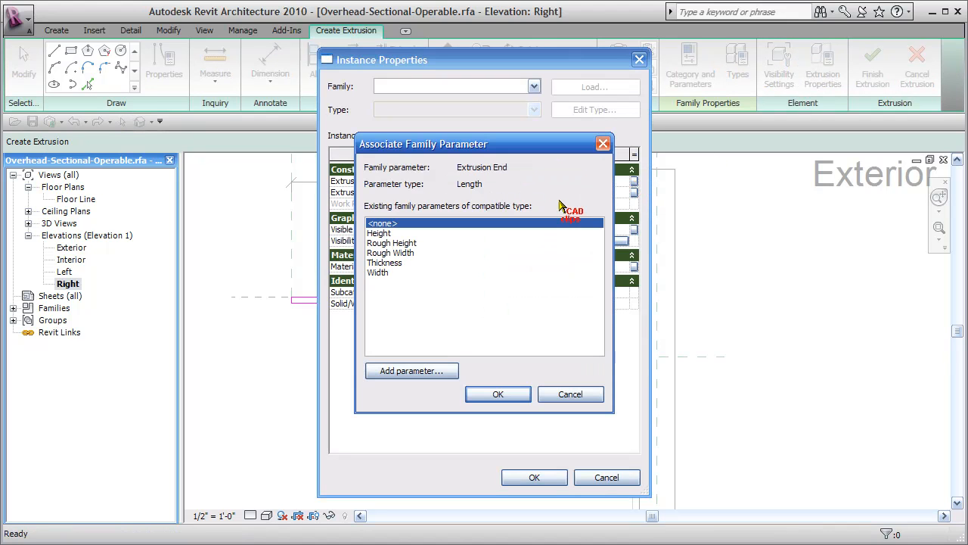
left_click(382, 273)
left_click(493, 394)
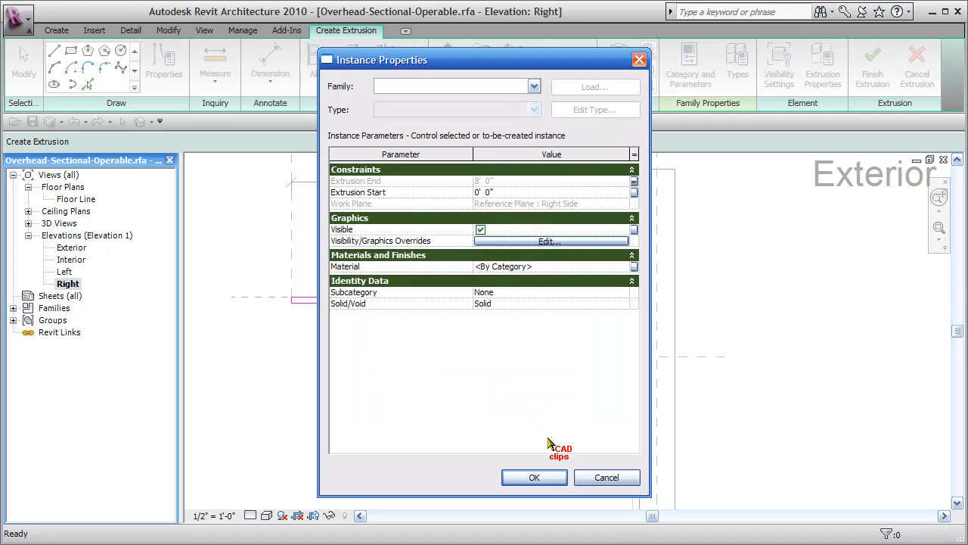
left_click(535, 478)
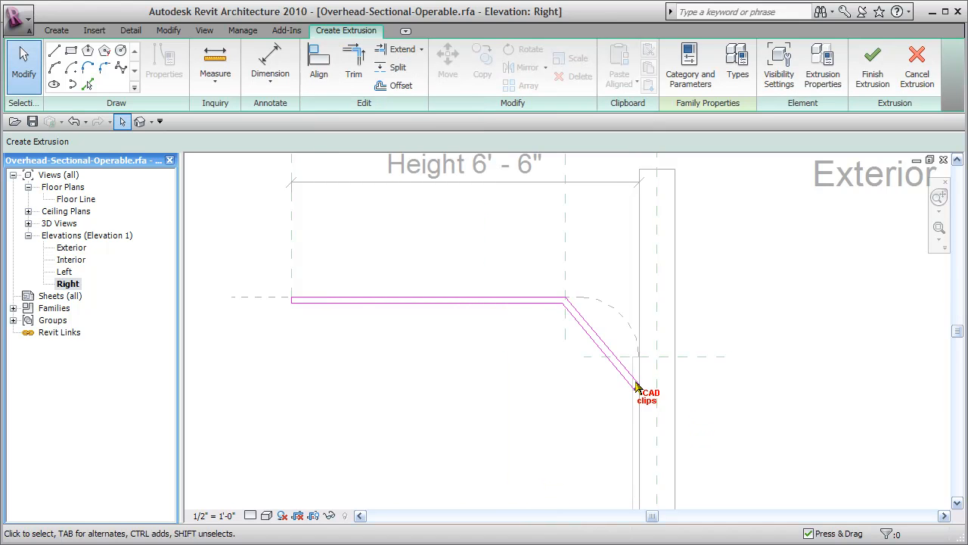
Step: Add aligned dimensions across the thickness of the profile's horizontal and sloping segments
left_click(270, 64)
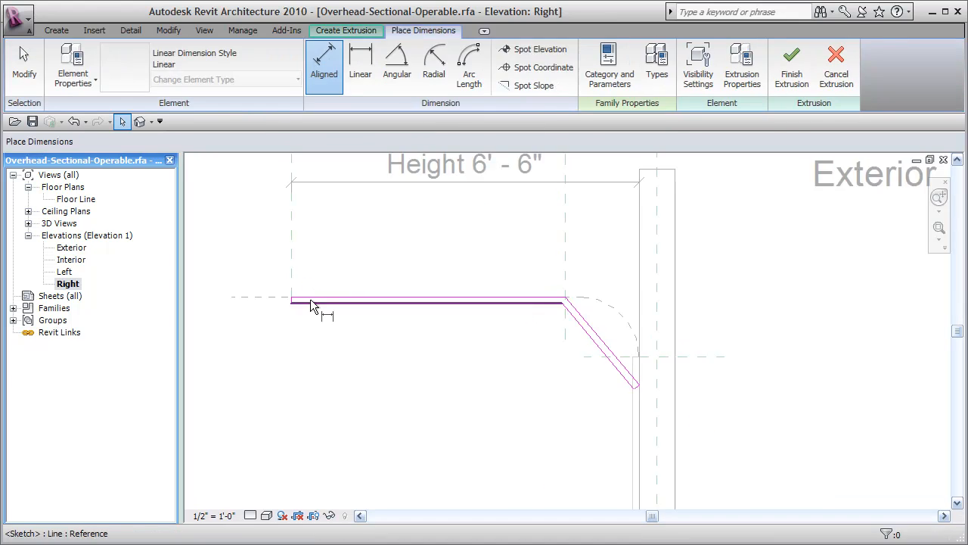
left_click(310, 298)
left_click(315, 301)
left_click(263, 307)
left_click(599, 338)
left_click(598, 330)
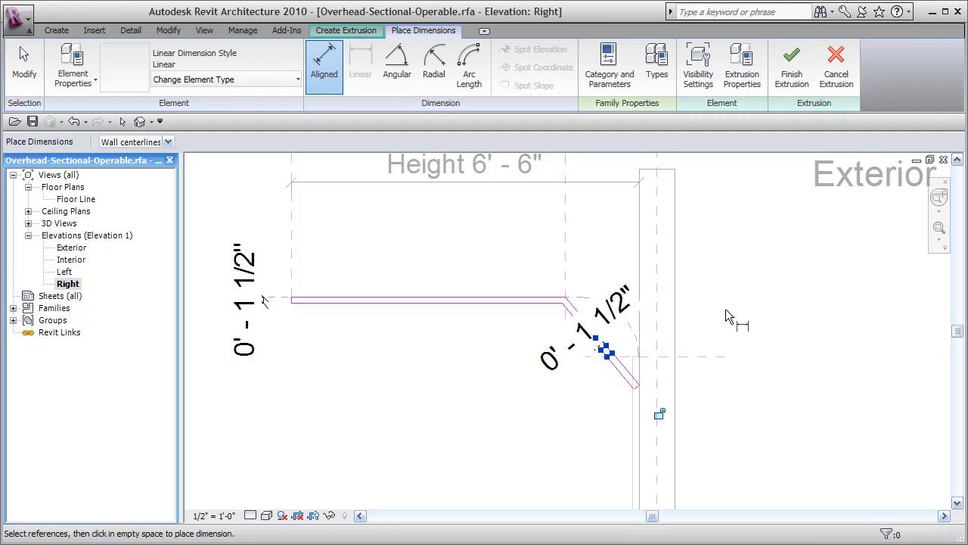
key("Escape")
key("Escape")
Step: Label the profile's sloping and horizontal thickness dimensions with the Thickness parameter
left_click(631, 297)
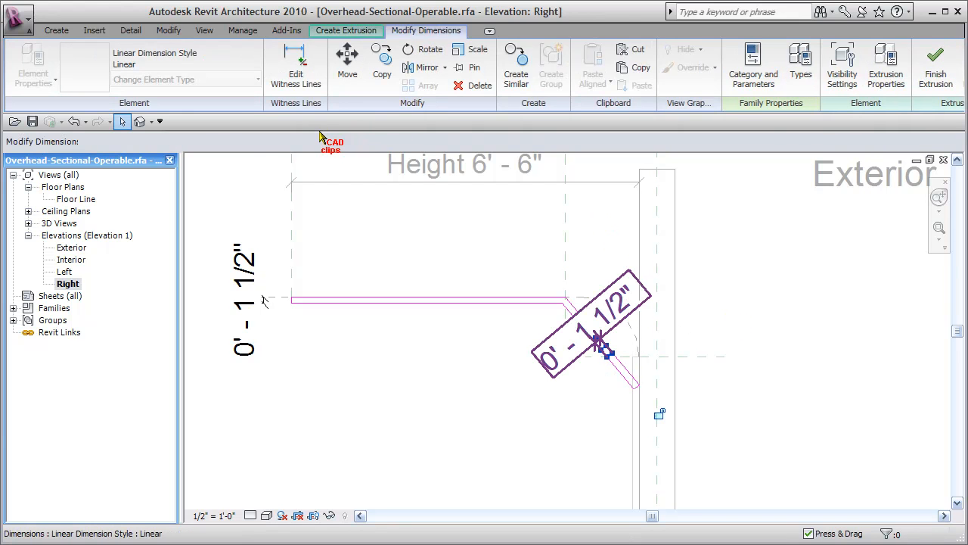
left_click(353, 143)
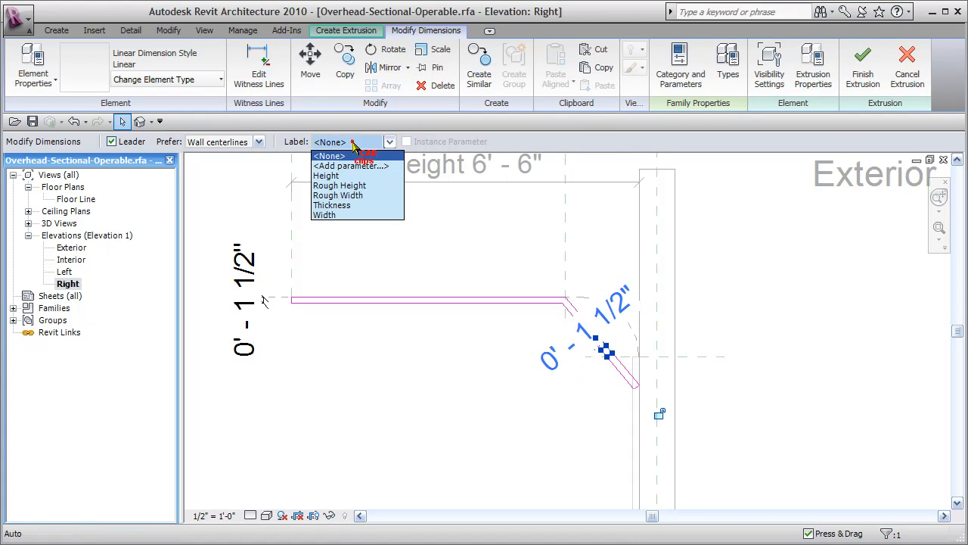
left_click(346, 205)
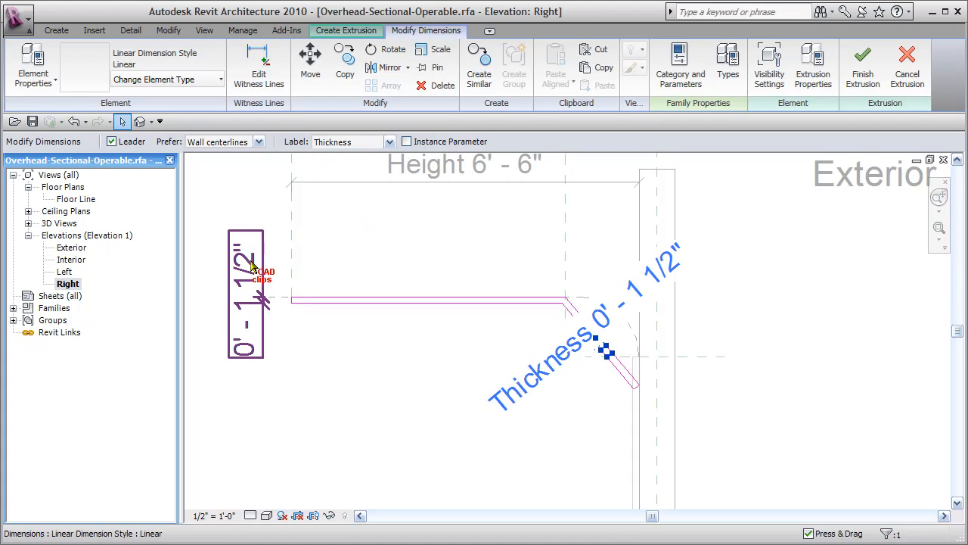
left_click(357, 243)
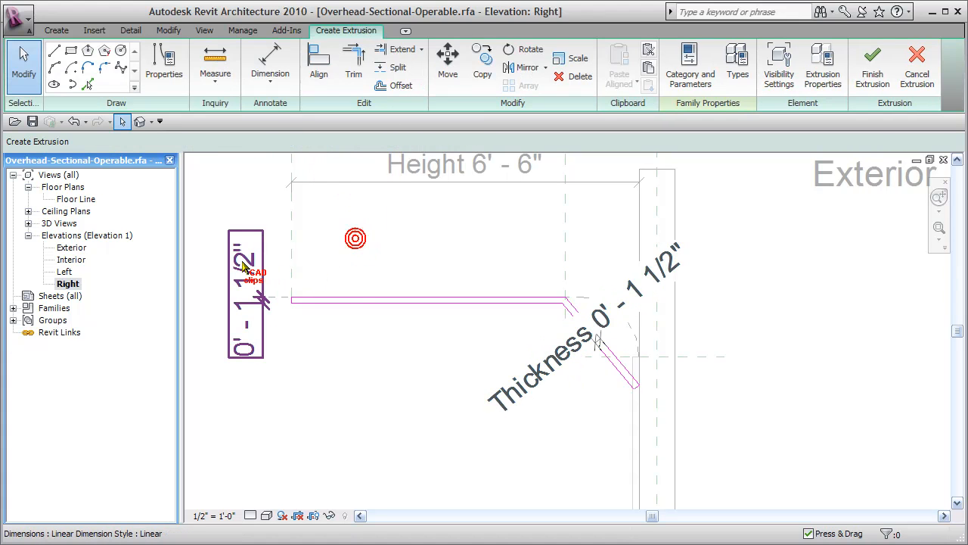
left_click(356, 140)
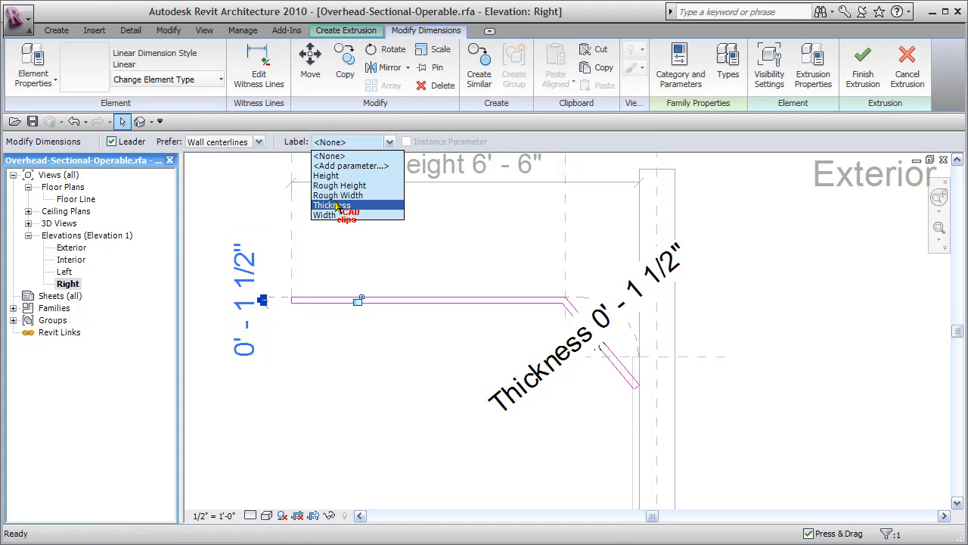
left_click(336, 204)
left_click(385, 190)
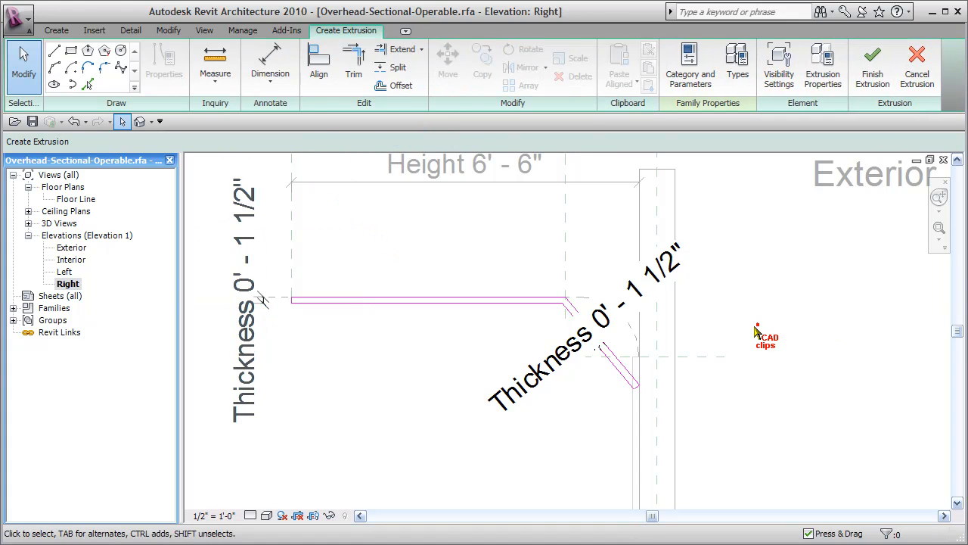
Step: Switch to the 3D view and finish the open door panel extrusion
scroll(754, 330, "down", 1)
scroll(787, 338, "down", 1)
middle_click_drag(791, 340, 749, 334)
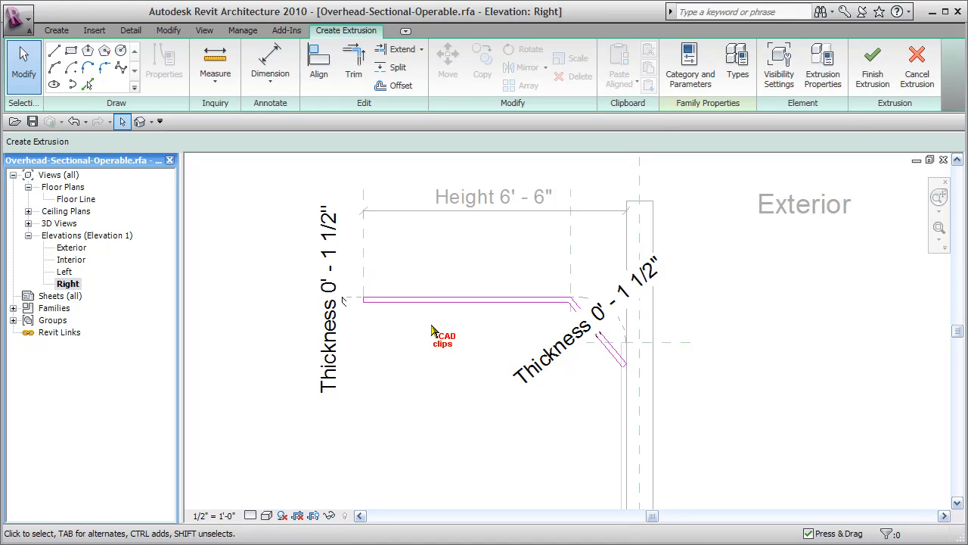
left_click(139, 121)
key("Escape")
middle_click_drag(463, 422, 657, 441, "shift")
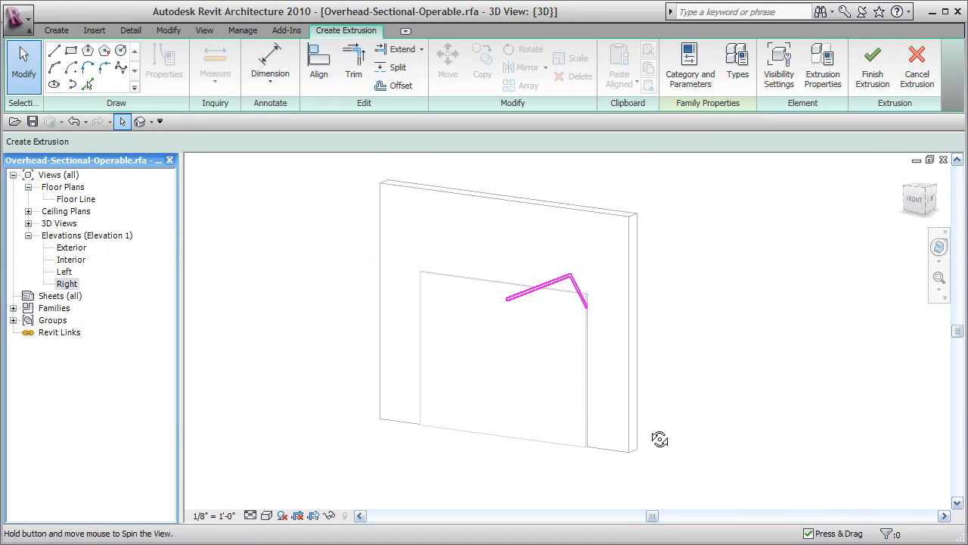
left_click(870, 74)
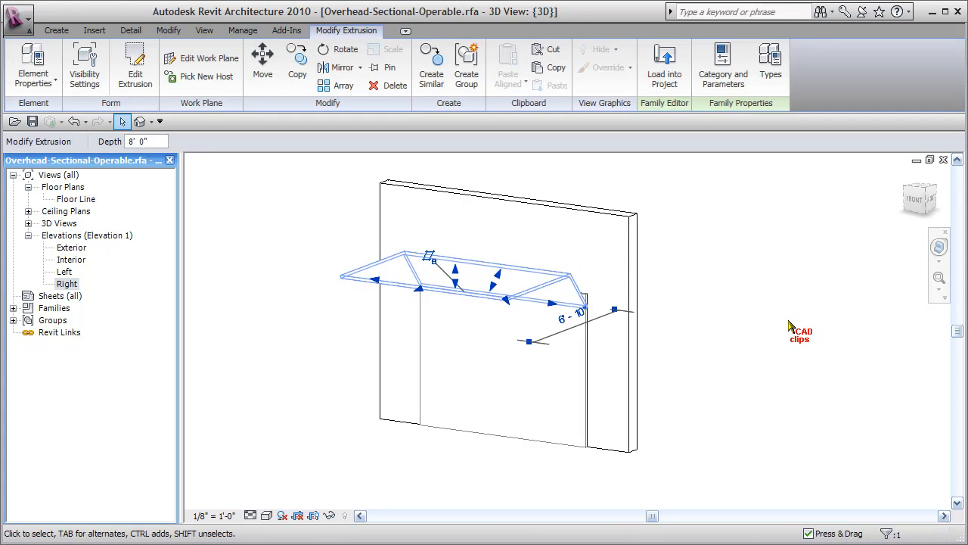
left_click(788, 324)
Step: Assign the Metal - Paint Finish - Ivory,Matte material to the open door panel extrusion
middle_click_drag(788, 324, 655, 328, "shift")
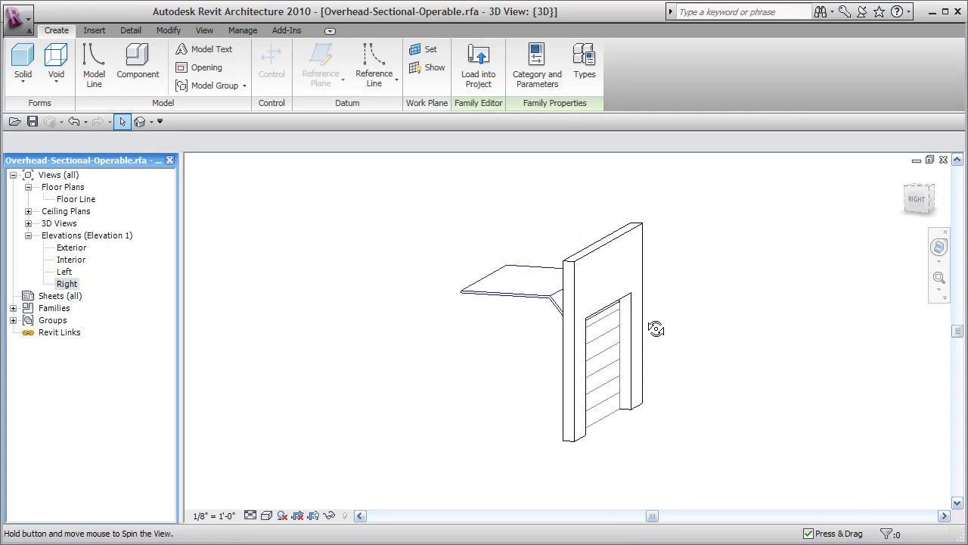
left_click(517, 297)
left_click(34, 64)
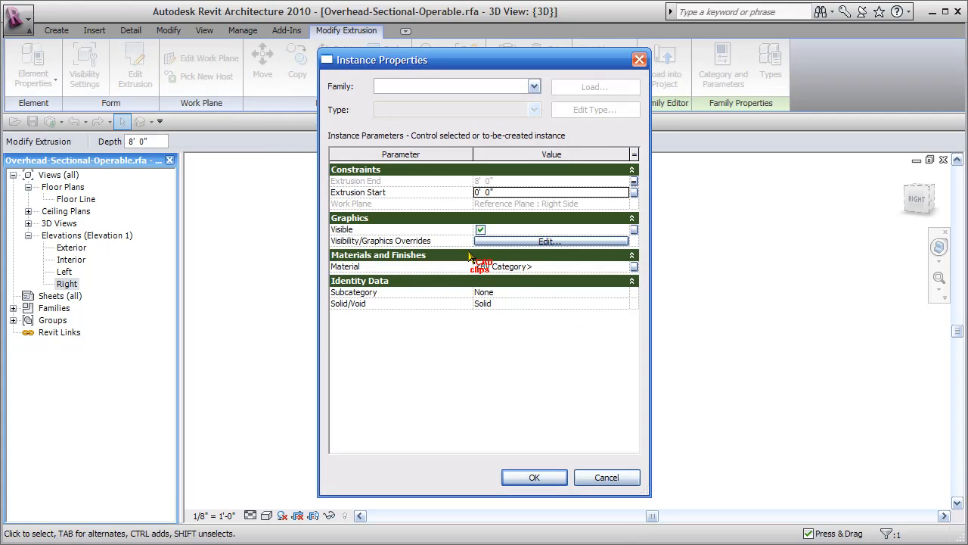
left_click(627, 268)
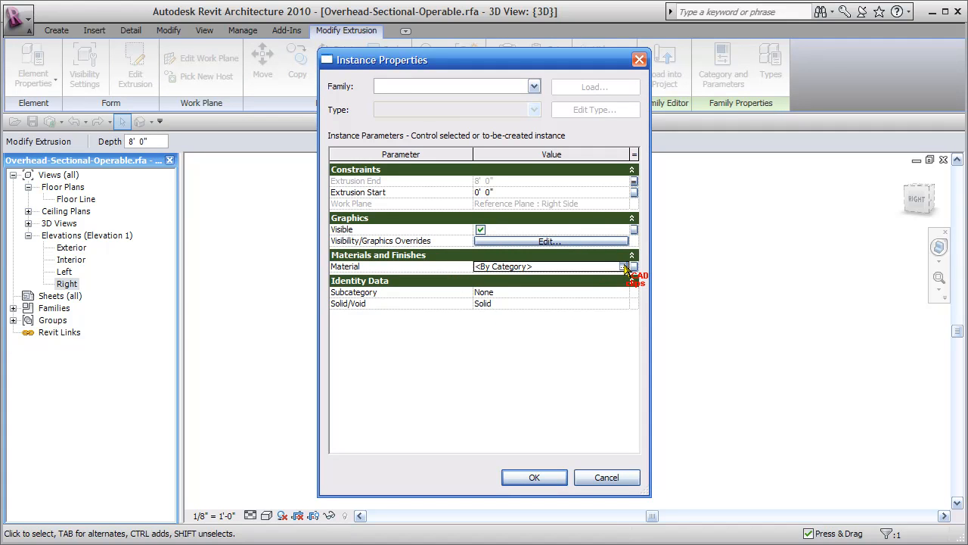
left_click(623, 266)
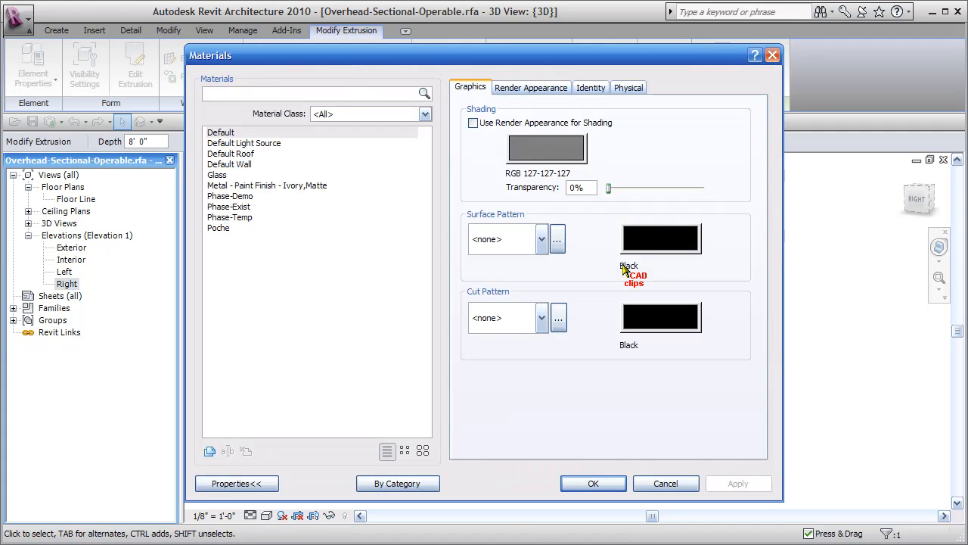
left_click(230, 188)
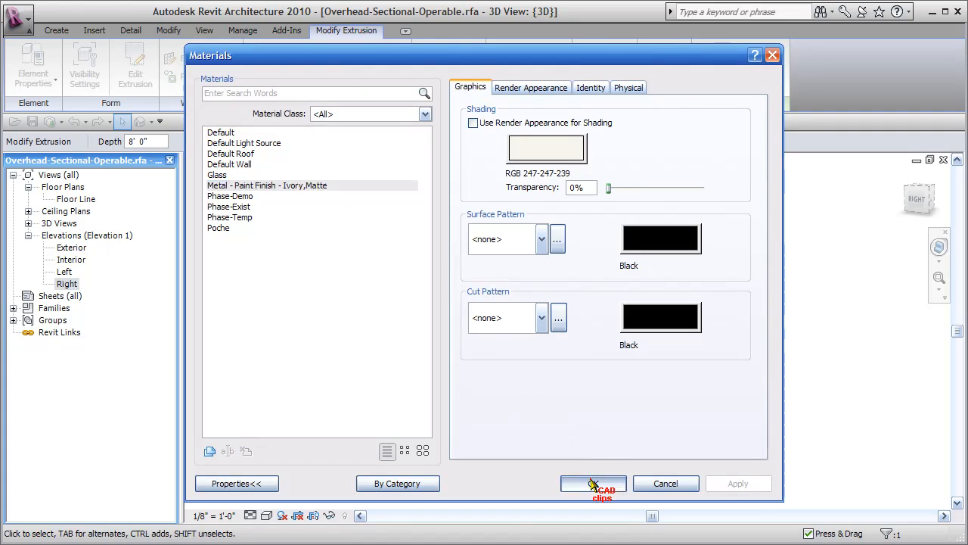
left_click(593, 483)
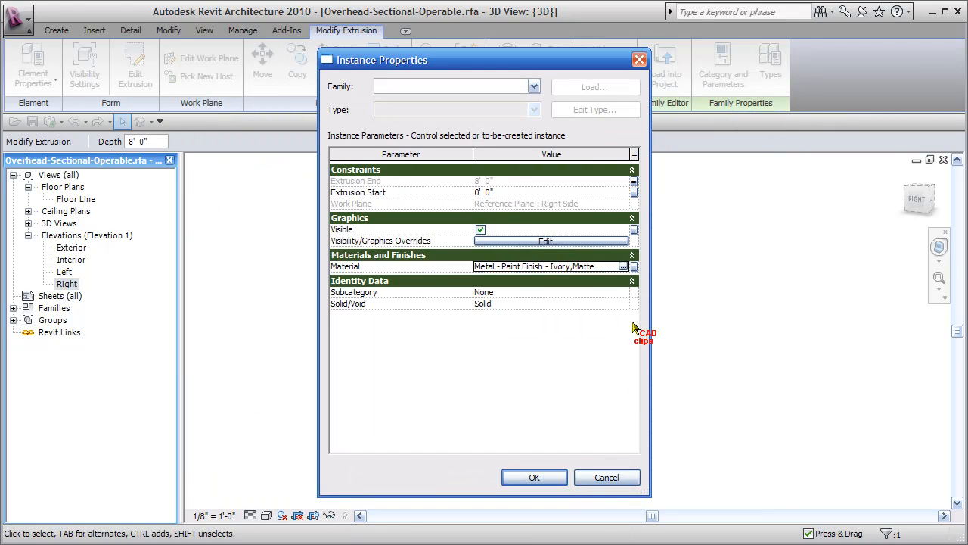
Step: Set the open door extrusion's subcategory to Panel and apply the instance properties
left_click(625, 293)
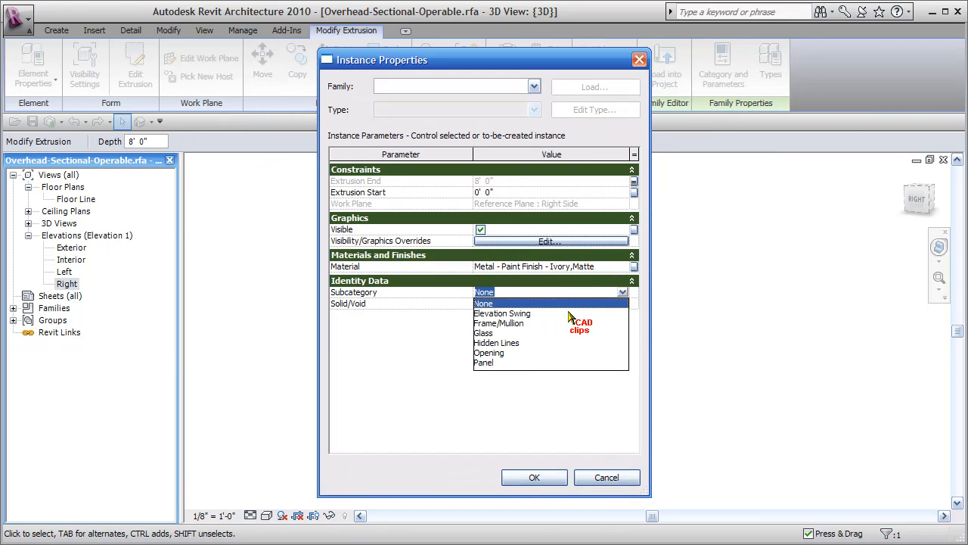
left_click(484, 362)
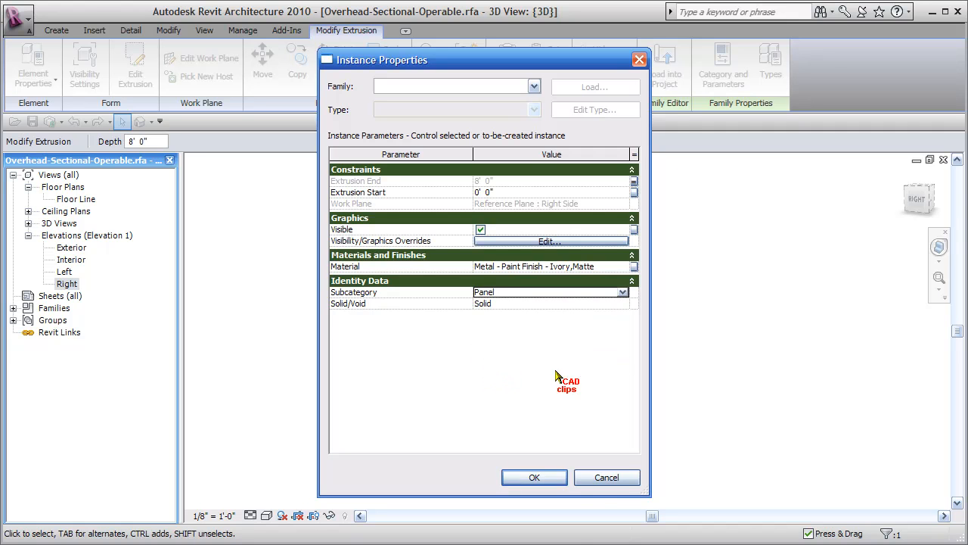
left_click(561, 477)
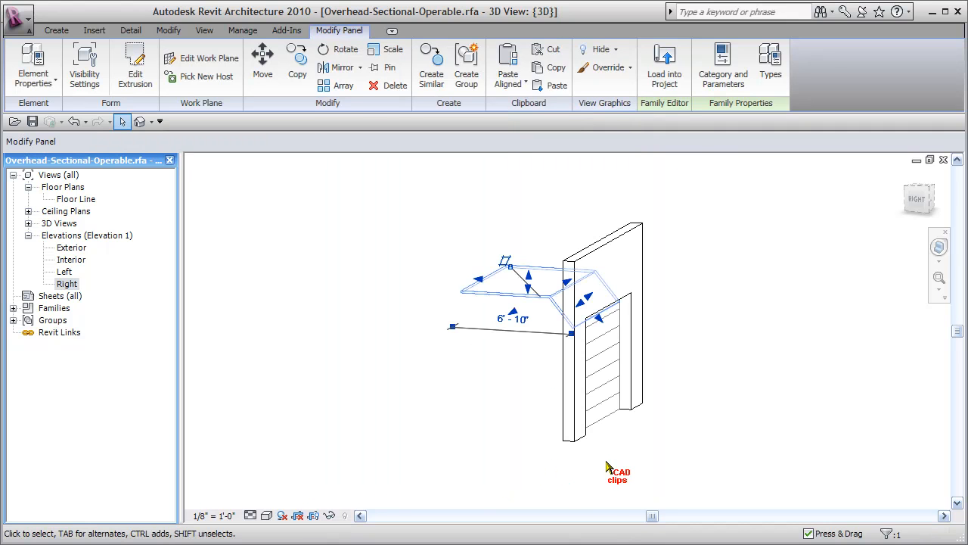
left_click(714, 372)
Step: Associate the open door panel's Visible property with the Open Door family parameter
middle_click_drag(709, 374, 706, 349, "shift")
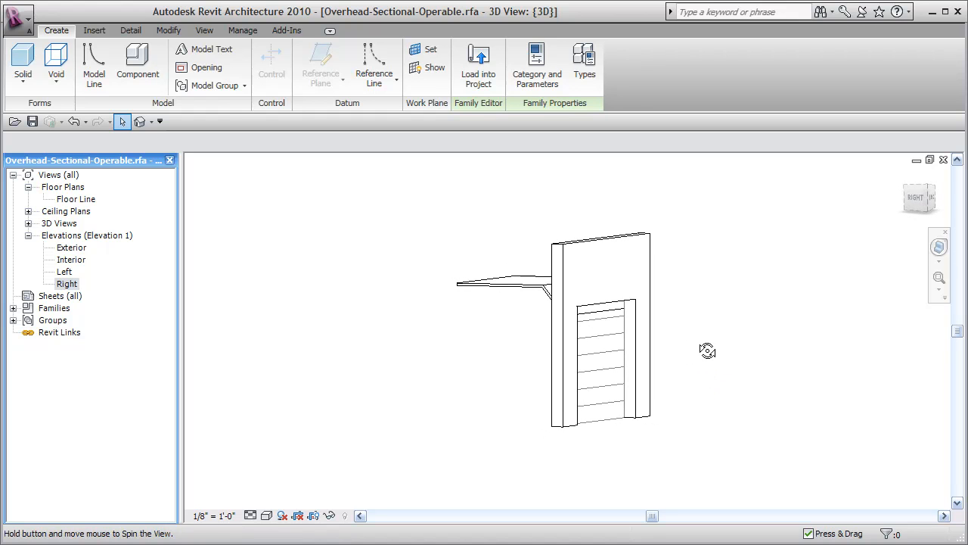
left_click(484, 295)
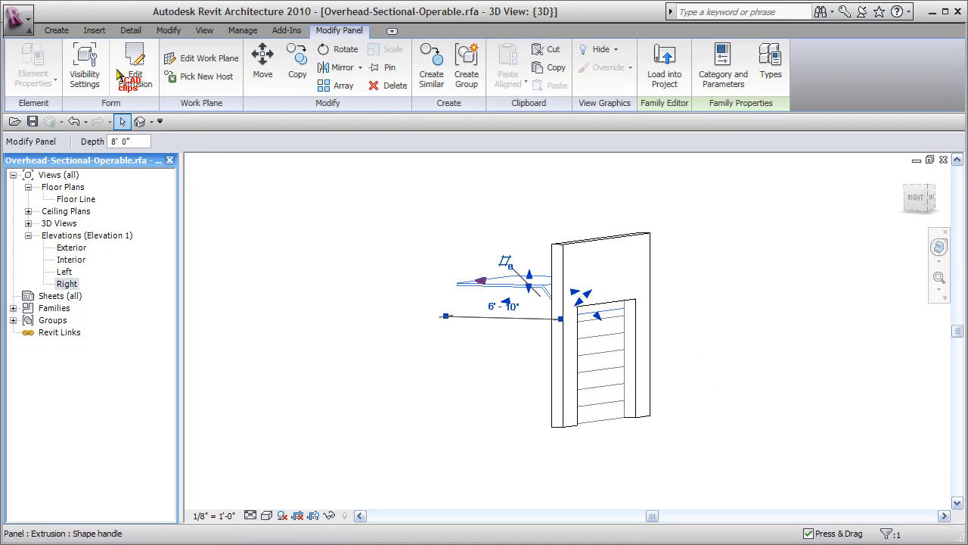
left_click(33, 59)
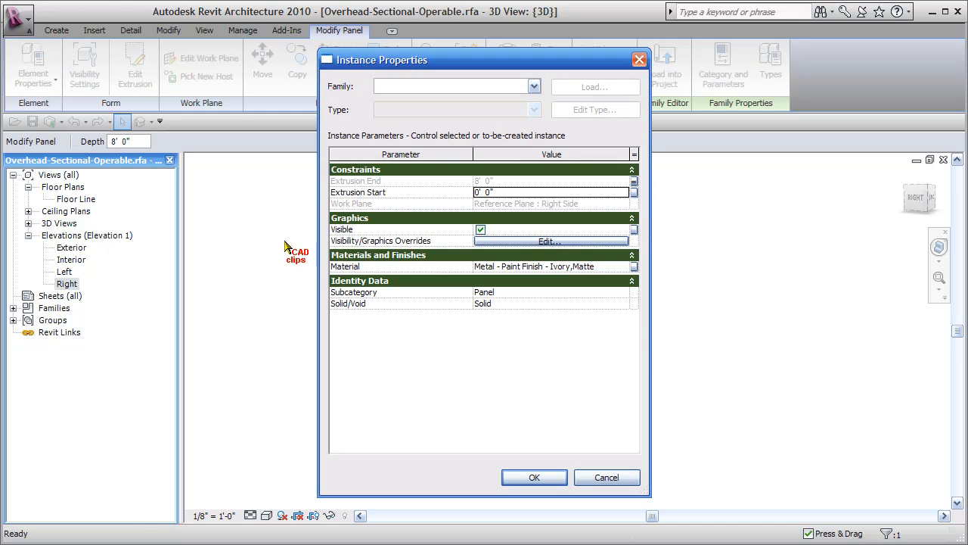
left_click(634, 230)
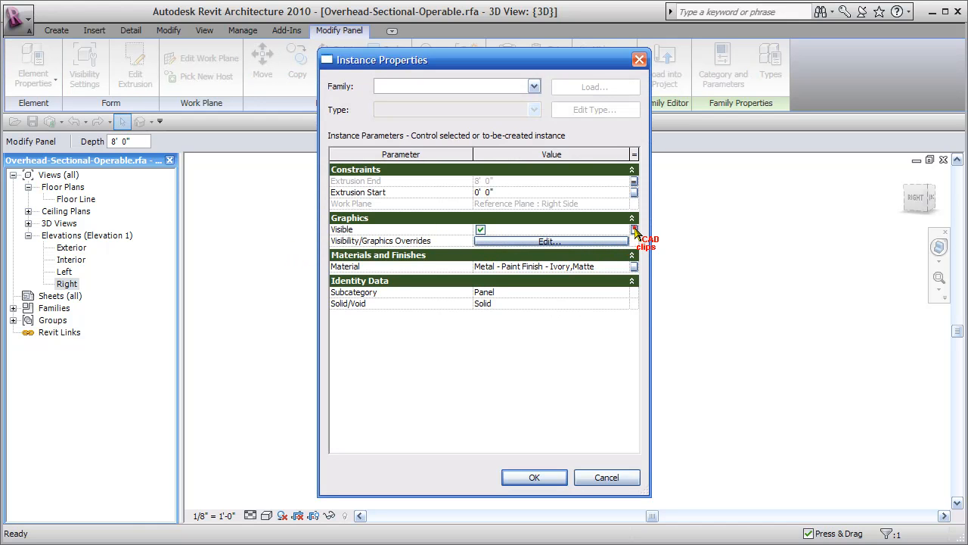
left_click(387, 242)
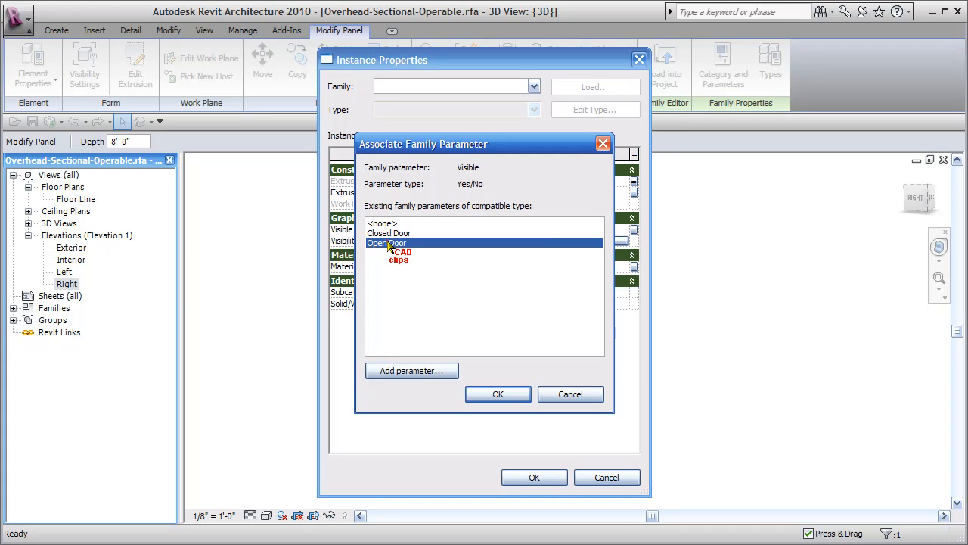
left_click(508, 395)
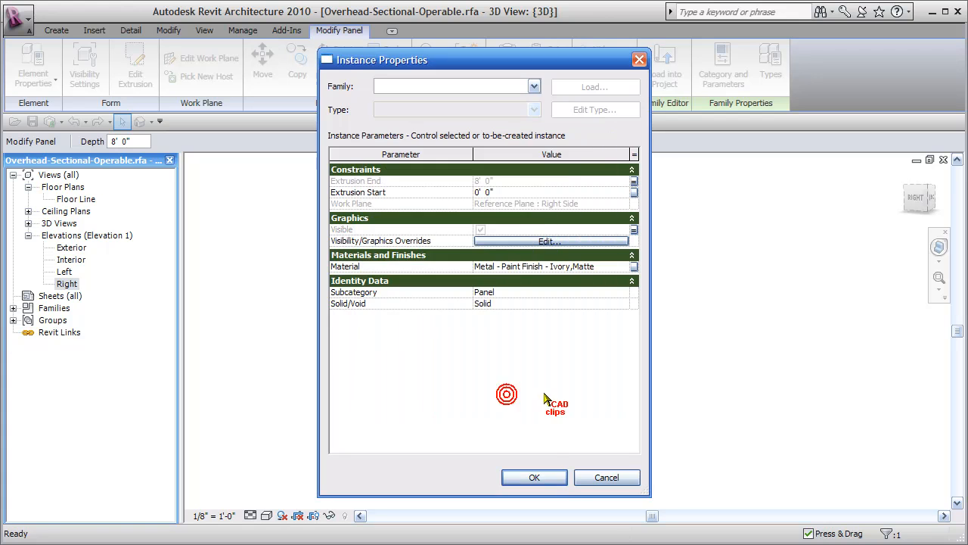
left_click(552, 478)
left_click(773, 404)
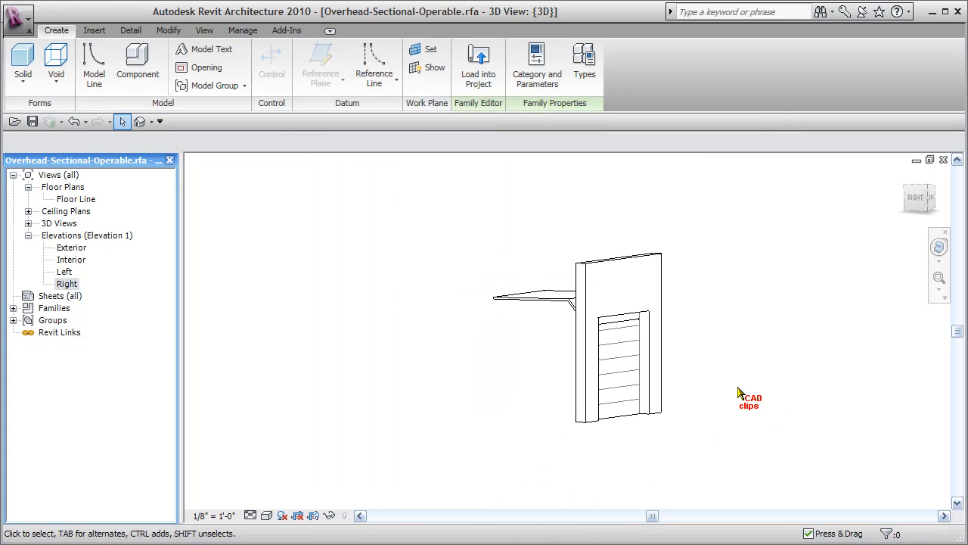
Step: Save the door family and load it into the project, overwriting the existing version and its parameter values
middle_click_drag(733, 388, 669, 394, "shift")
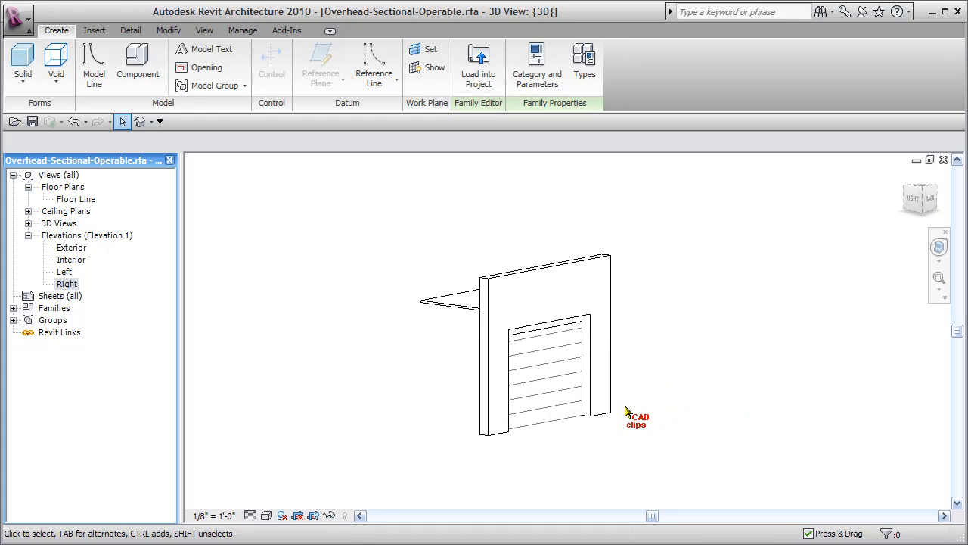
mouse_move(641, 425)
middle_mouse_down("shift")
mouse_move(656, 426)
mouse_move(635, 422)
mouse_move(633, 434)
mouse_move(655, 424)
mouse_move(647, 412)
middle_mouse_up("shift")
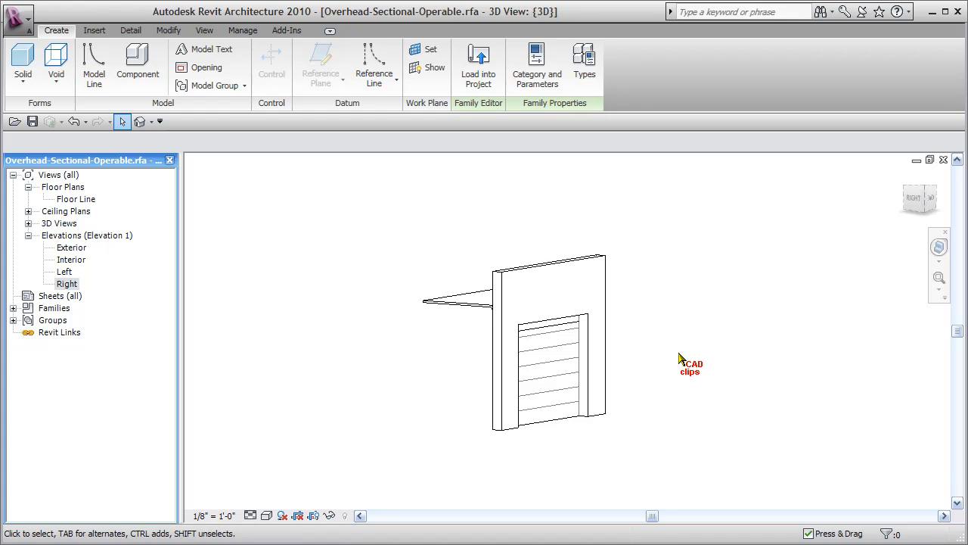
scroll(603, 380, "up", 3)
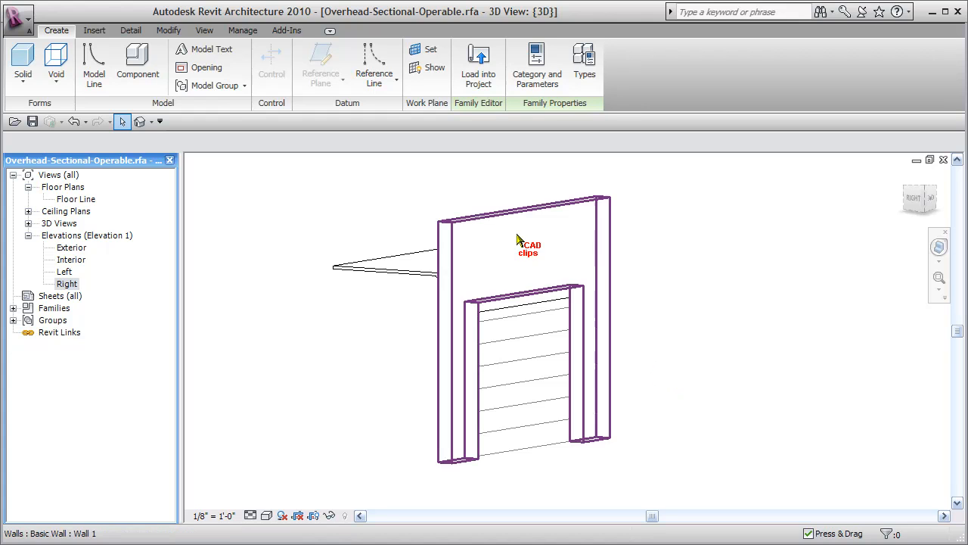
left_click(33, 121)
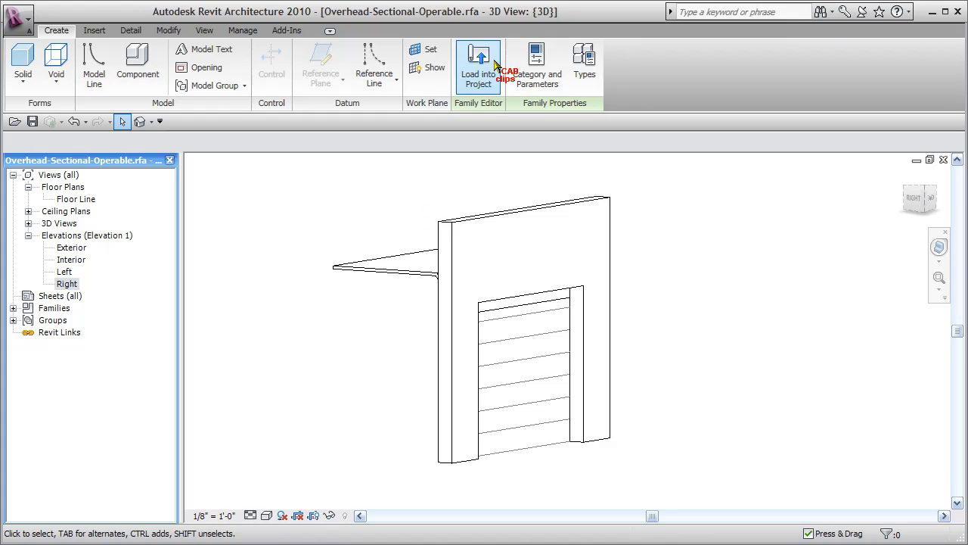
left_click(478, 70)
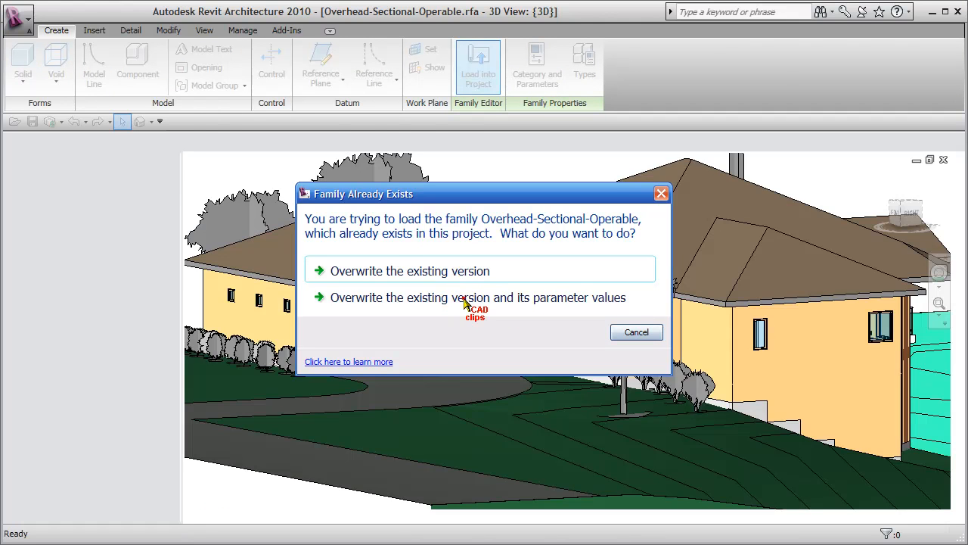
left_click(464, 298)
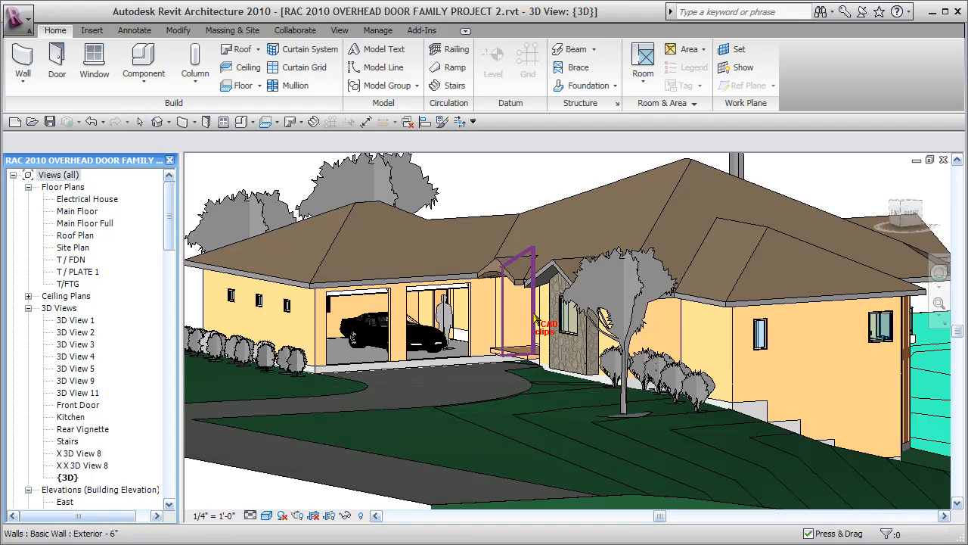
Step: Set the 8'x8' garage door nearest the front entrance to show Closed Door and turn off its Open Door option
scroll(443, 352, "up", 2)
middle_click_drag(531, 437, 571, 459)
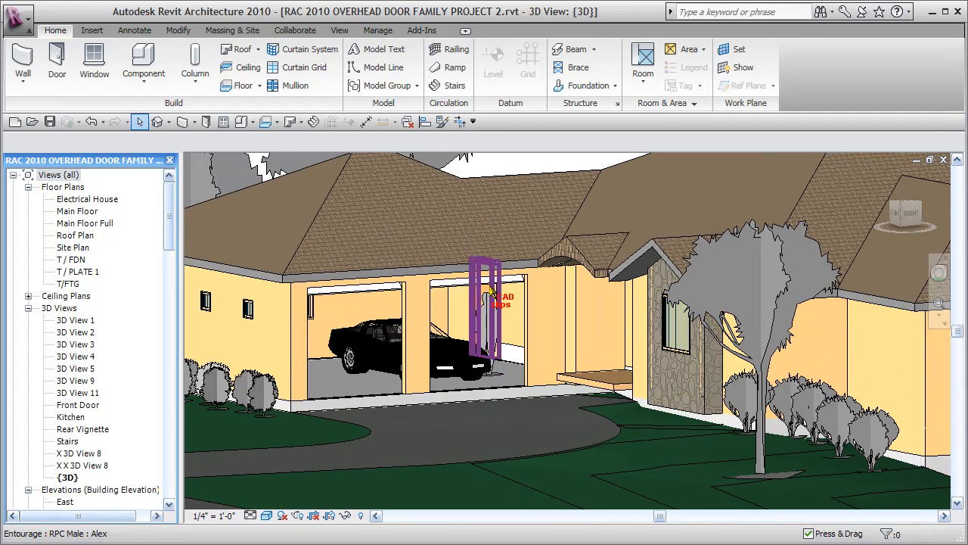
left_click(560, 327)
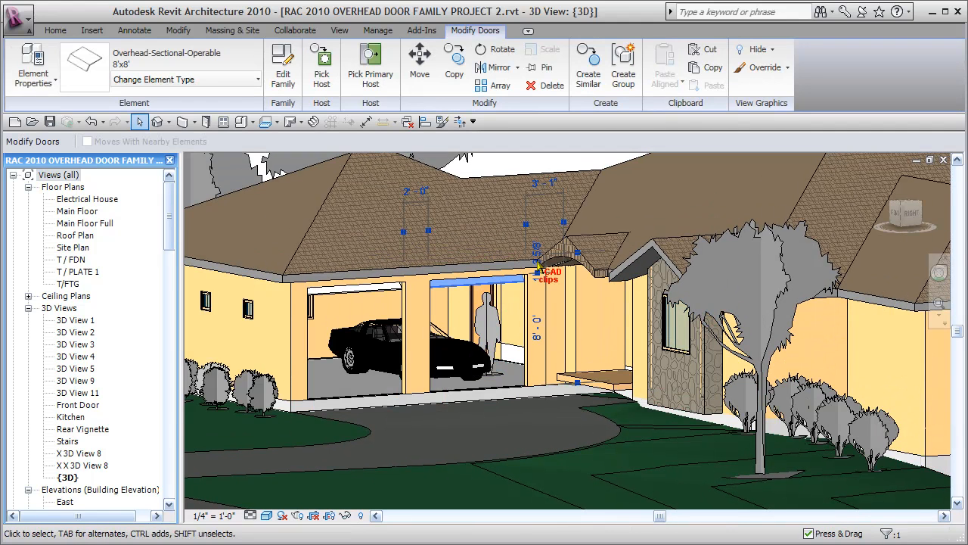
left_click(32, 62)
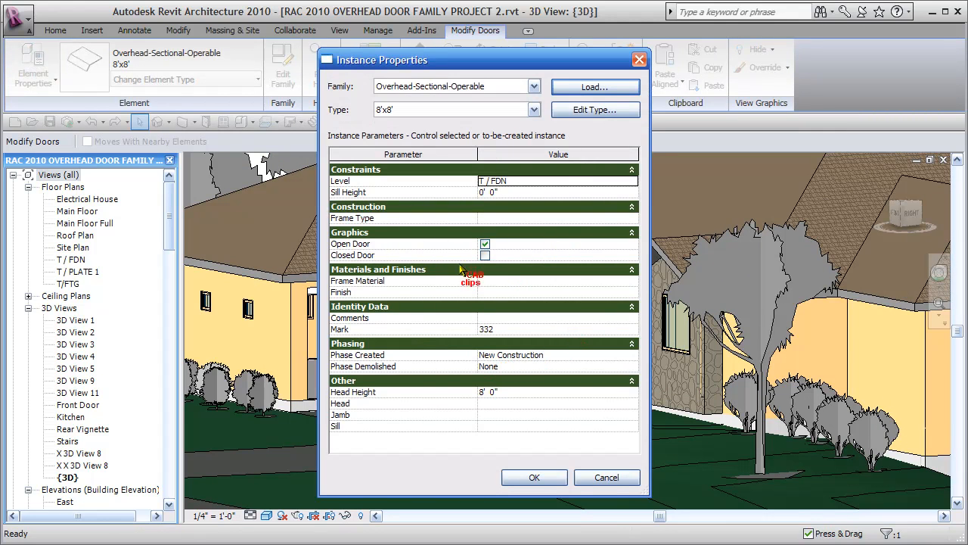
left_click(485, 255)
left_click(484, 244)
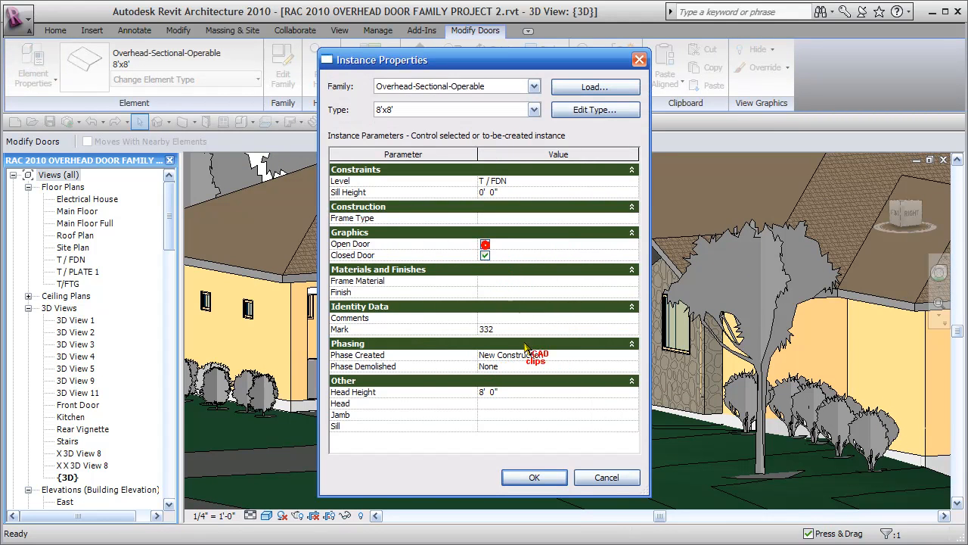
left_click(537, 475)
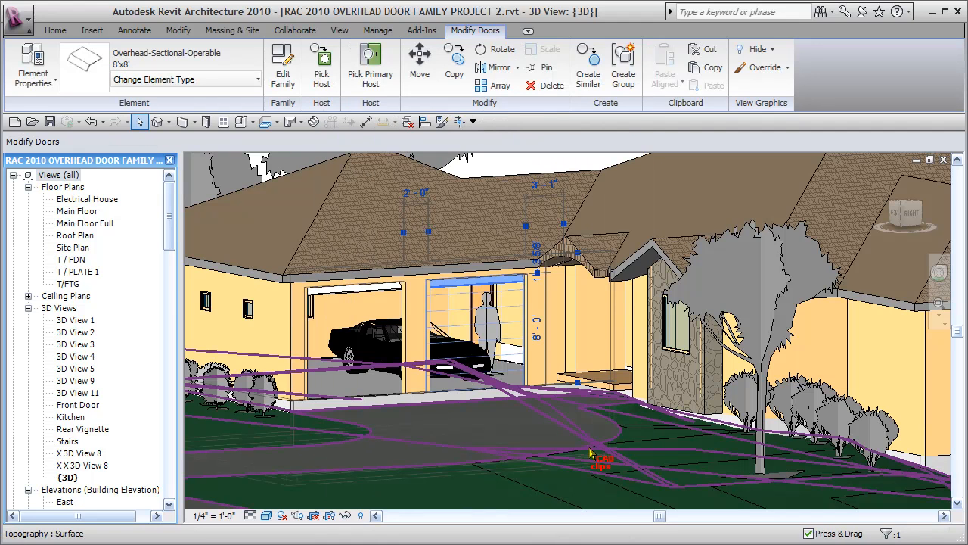
left_click(588, 452)
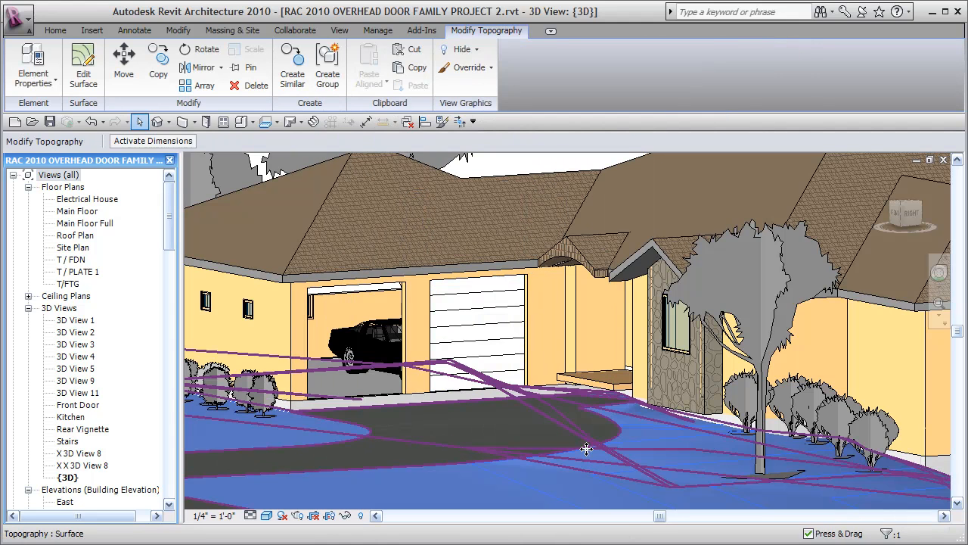
key("Escape")
Step: Open the East and then the North elevation to examine how the open and closed garage doors display
left_click(28, 308)
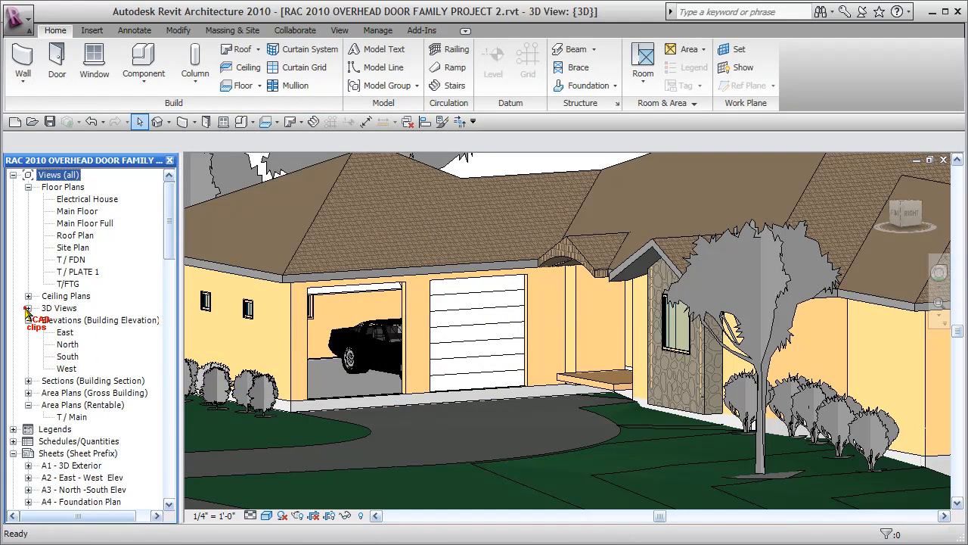
double_click(66, 333)
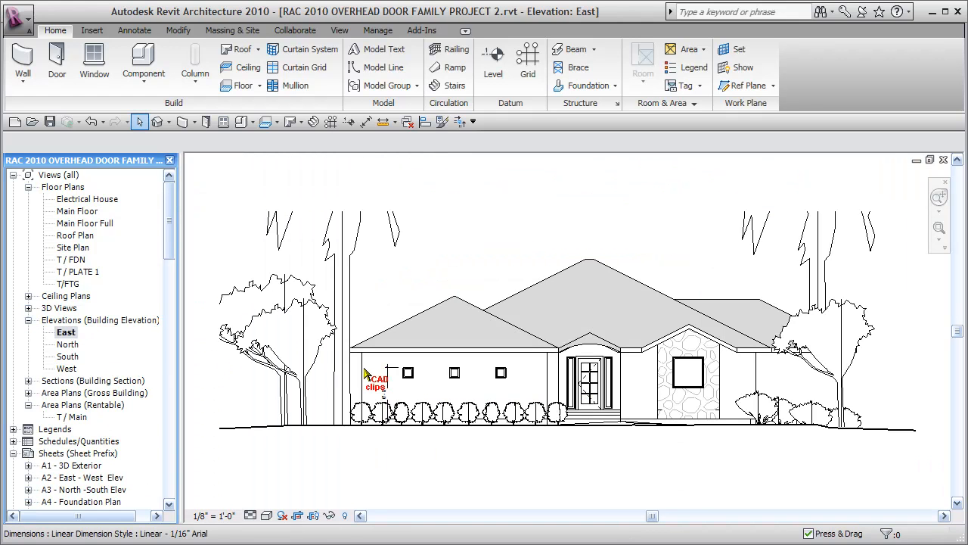
double_click(68, 345)
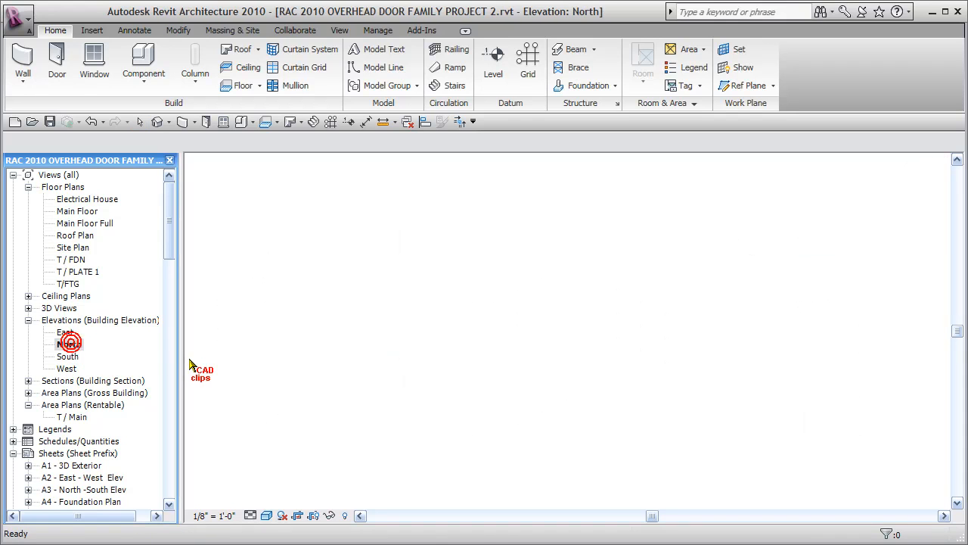
scroll(386, 337, "up", 4)
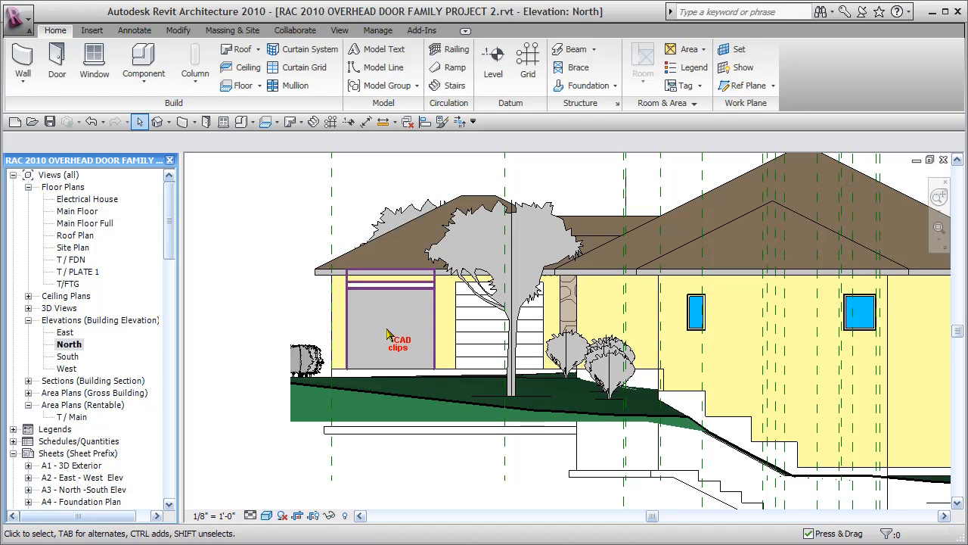
middle_click_drag(445, 357, 452, 363)
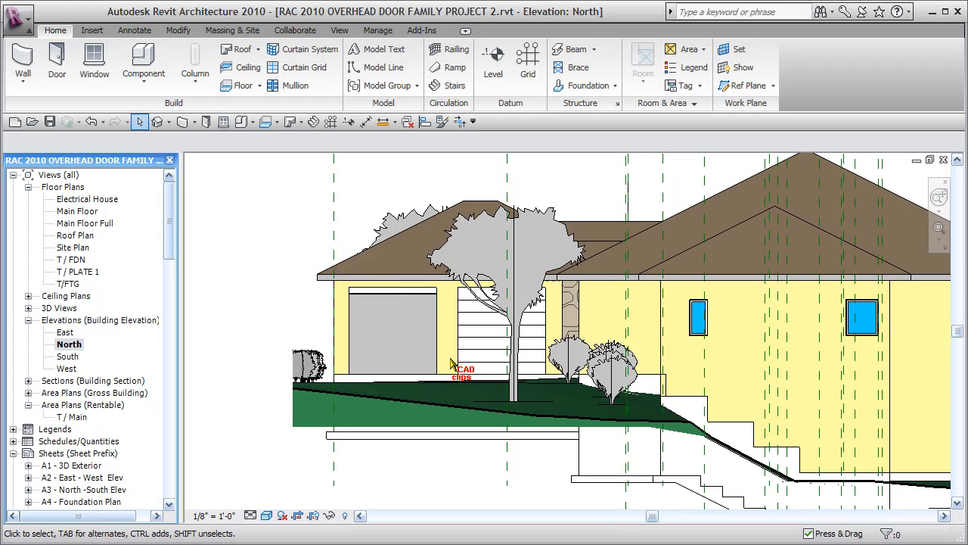